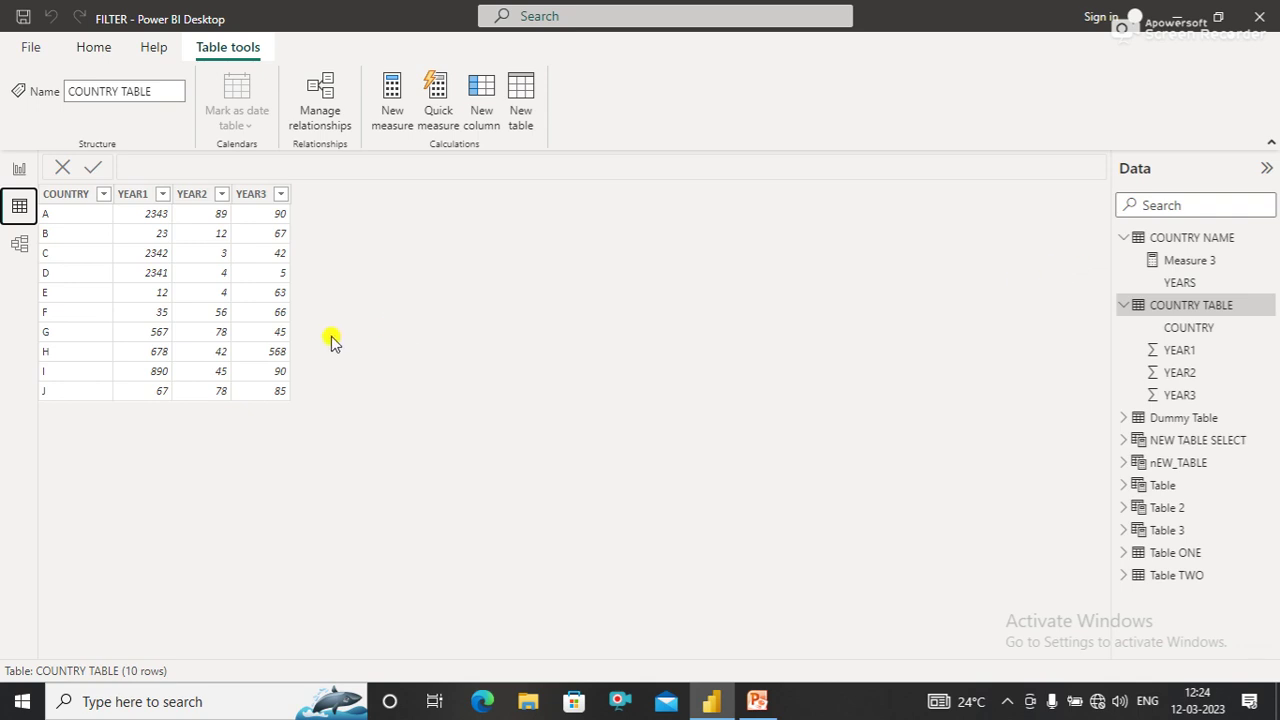
# Step: Go to the report page and switch the YEARS slicer to YEAR1 and then YEAR2, checking the COUNTRY table visual each time
pyautogui.click(20, 172)
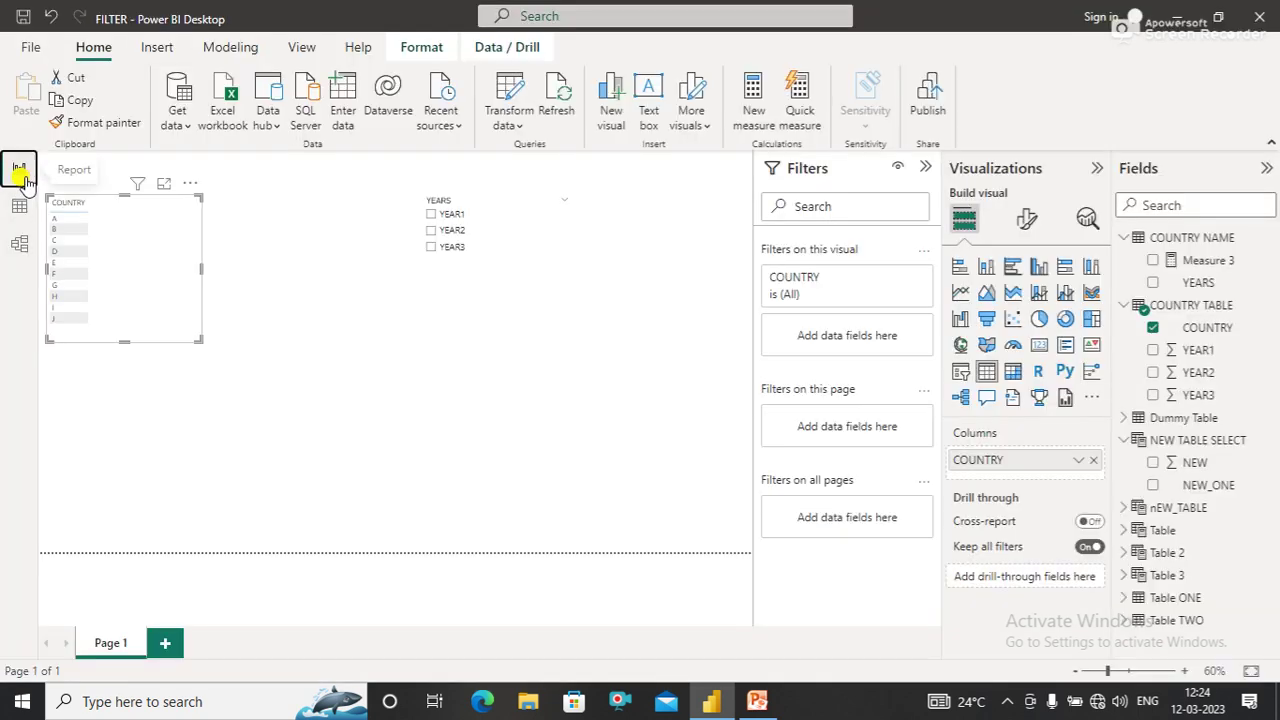
pyautogui.click(502, 266)
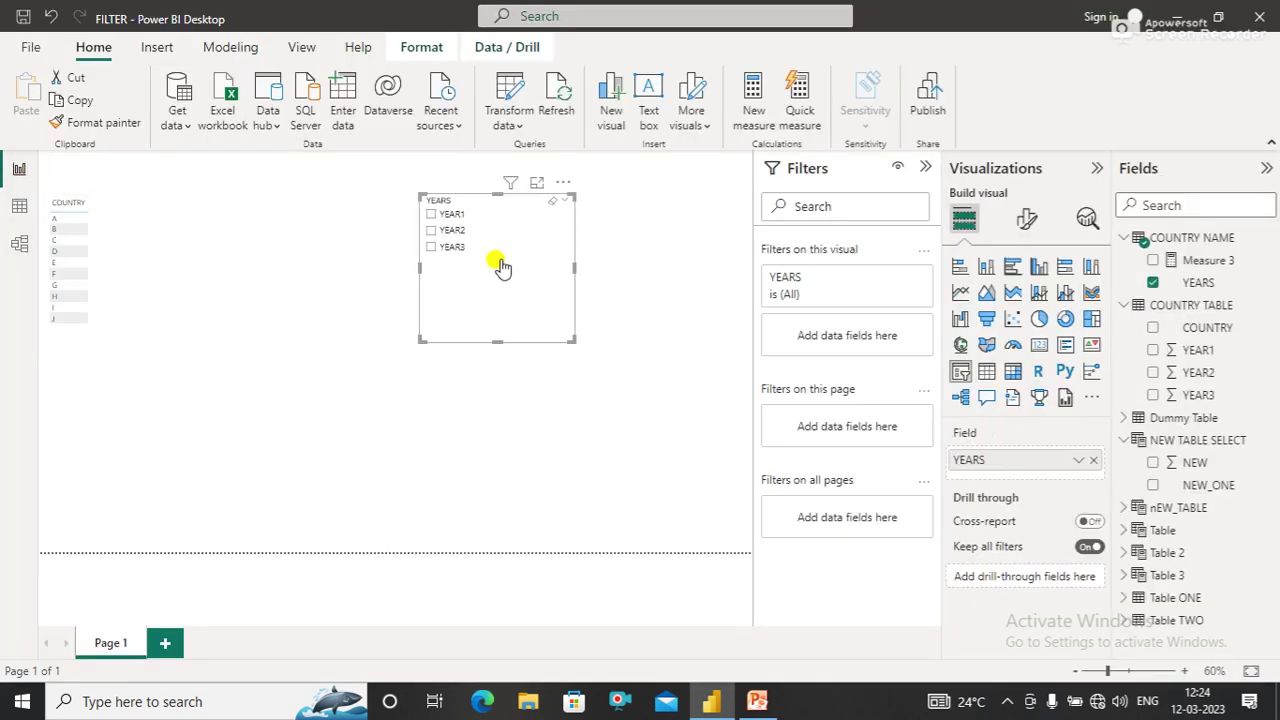
pyautogui.click(448, 216)
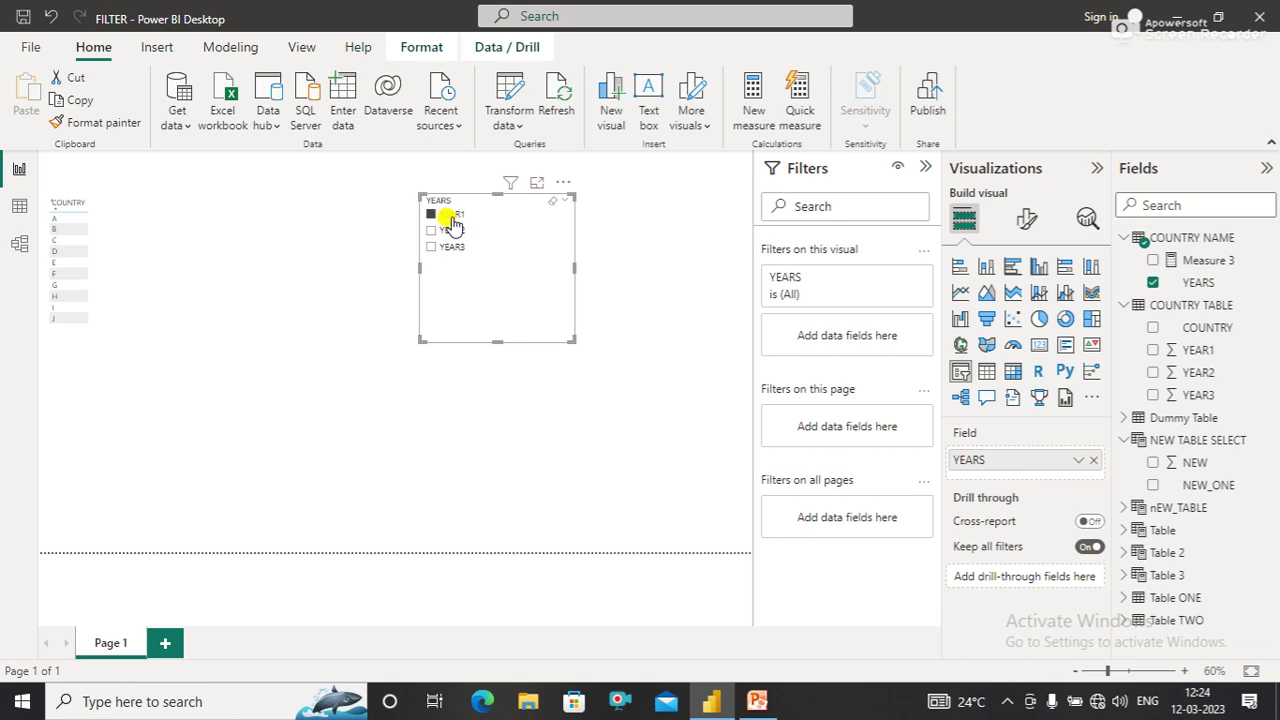
pyautogui.click(143, 232)
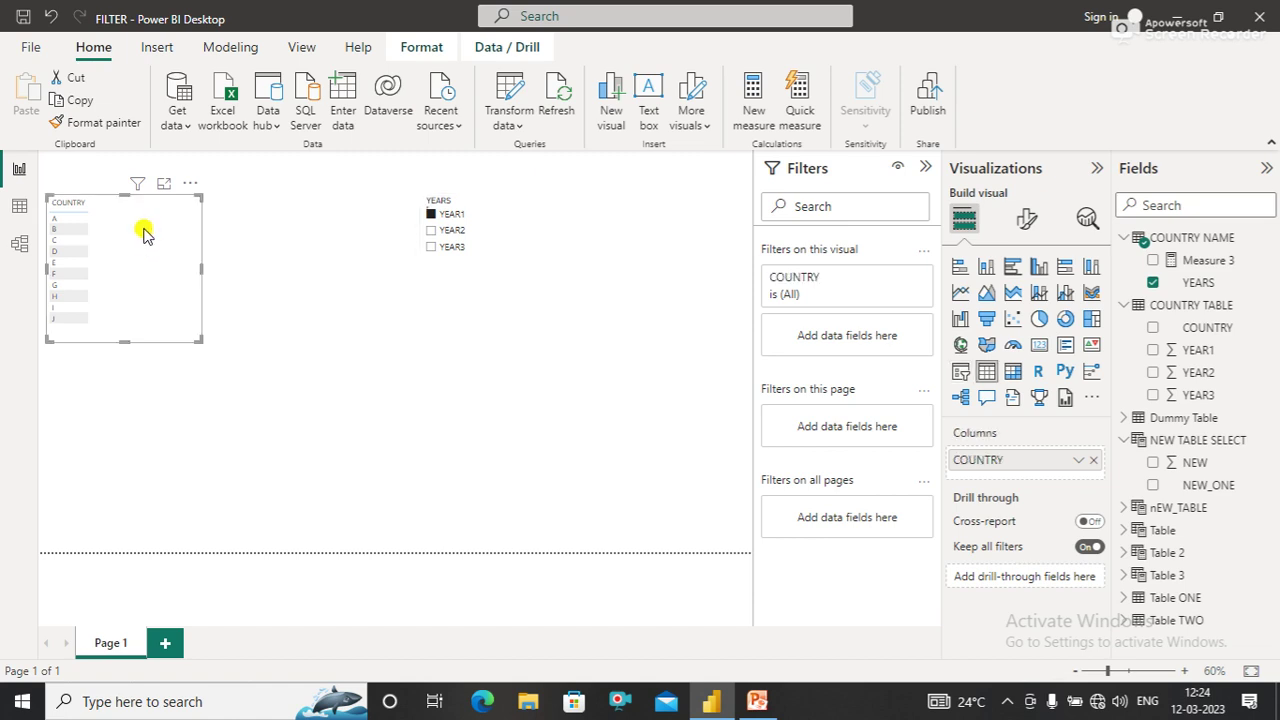
pyautogui.click(447, 232)
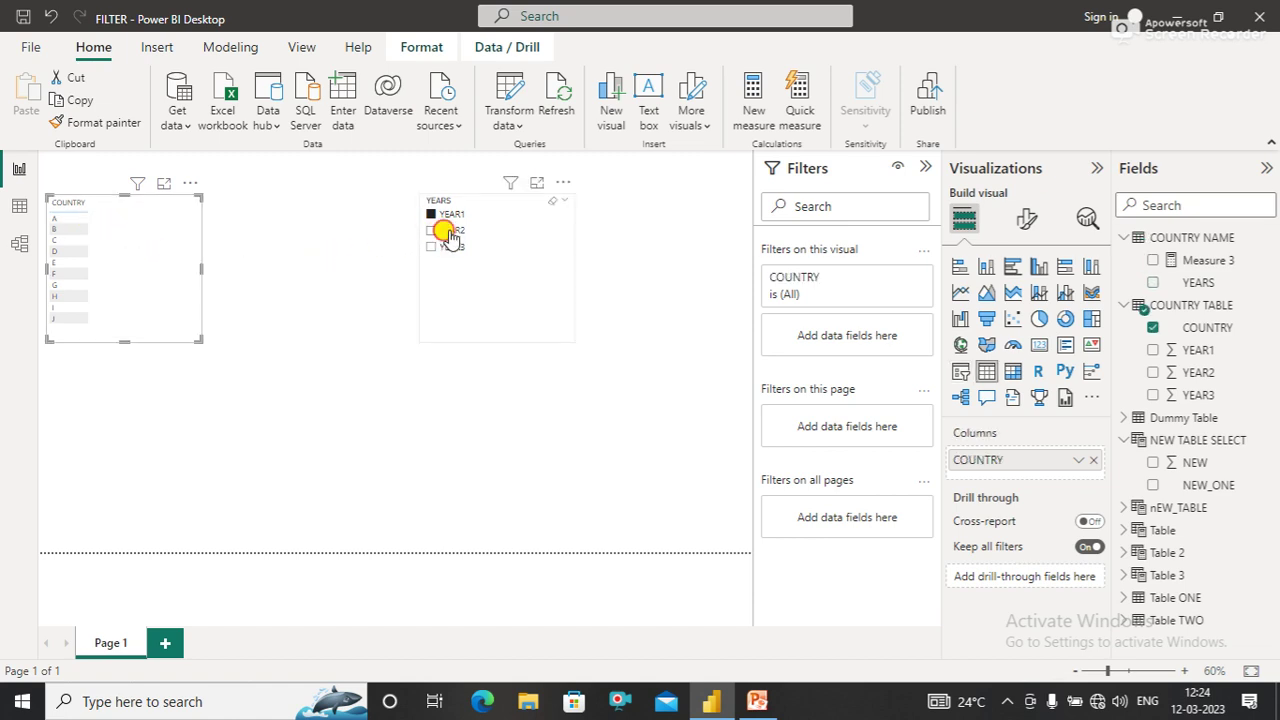
pyautogui.click(127, 250)
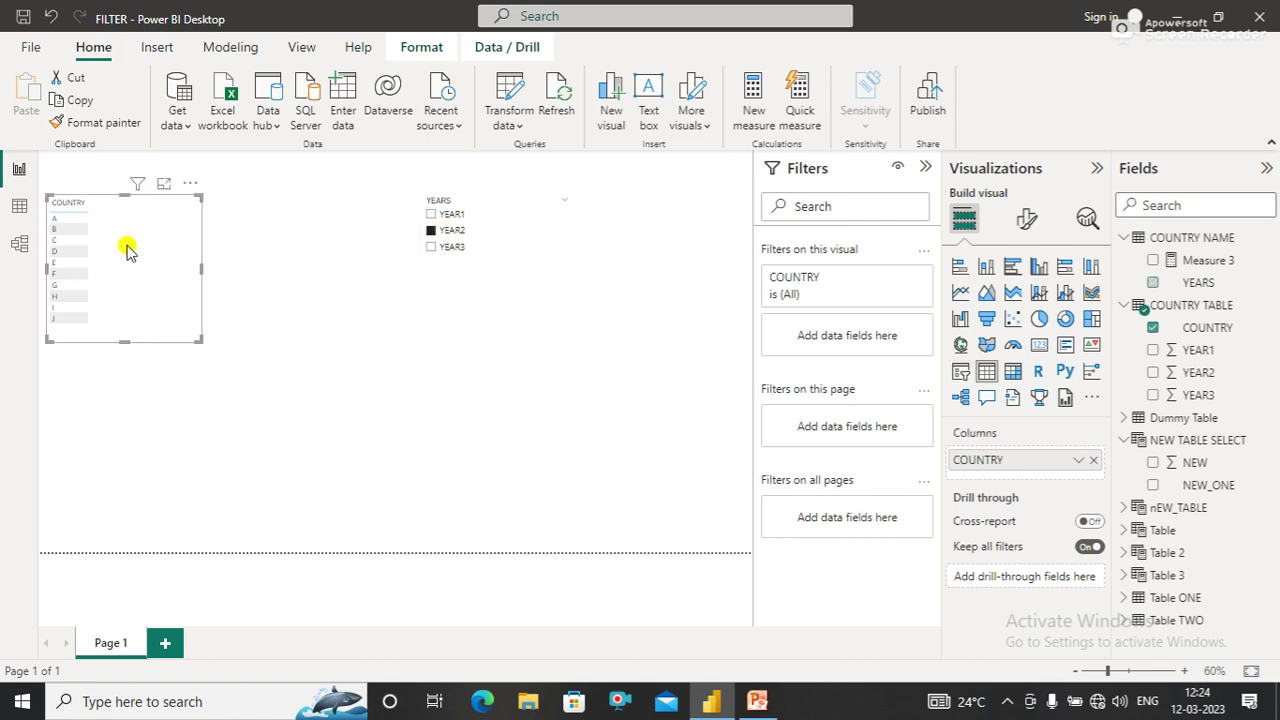
pyautogui.click(297, 270)
pyautogui.click(127, 278)
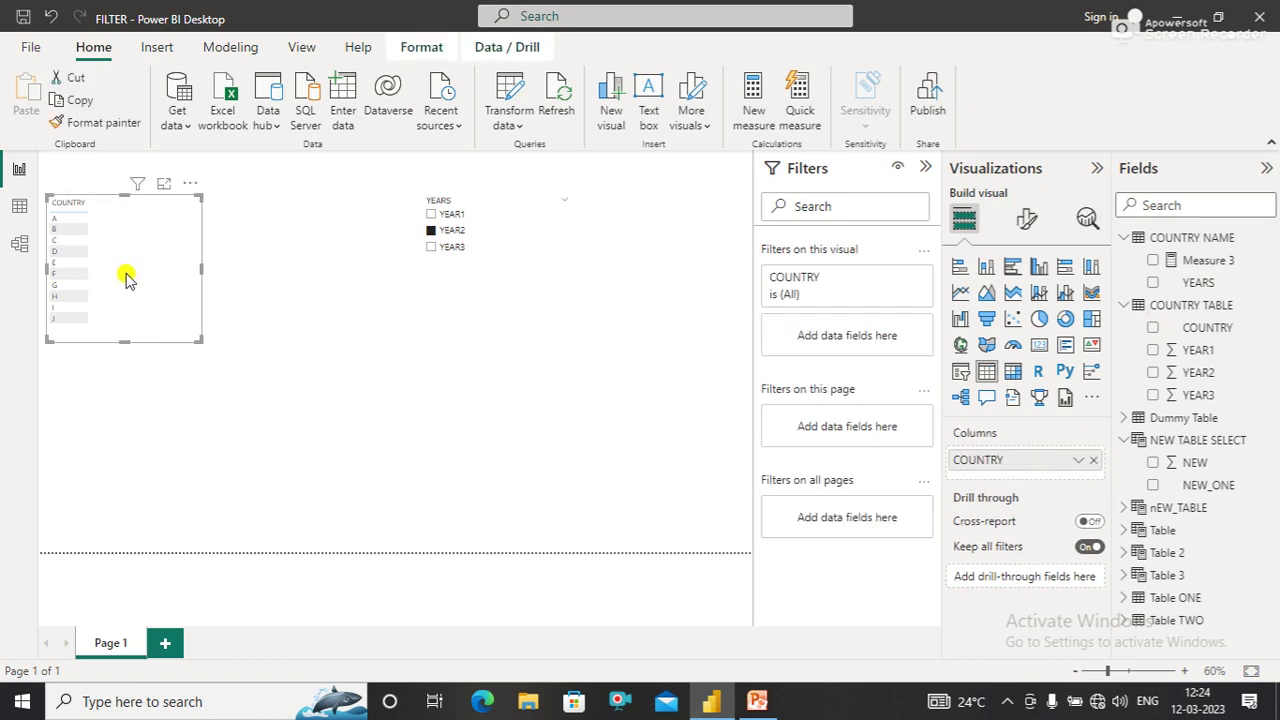
# Step: Create a new measure in the COUNTRY NAME table and get its formula ready for editing
pyautogui.click(1219, 240)
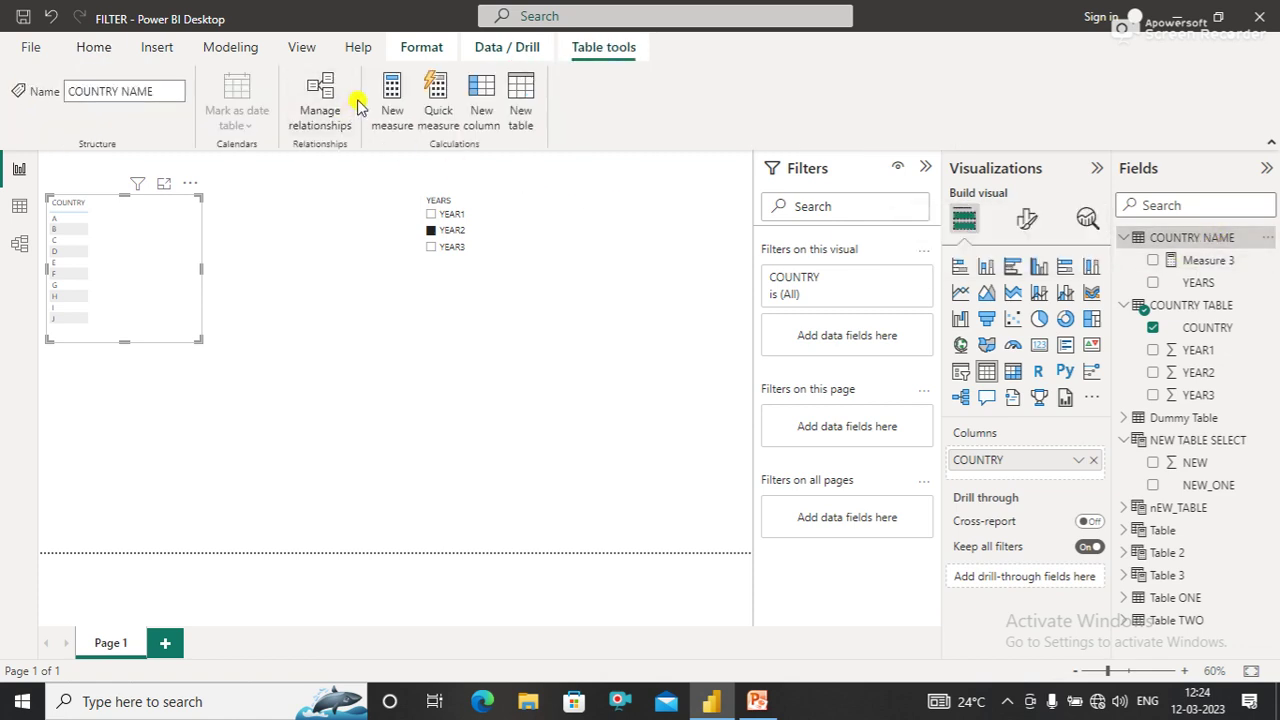
pyautogui.click(392, 100)
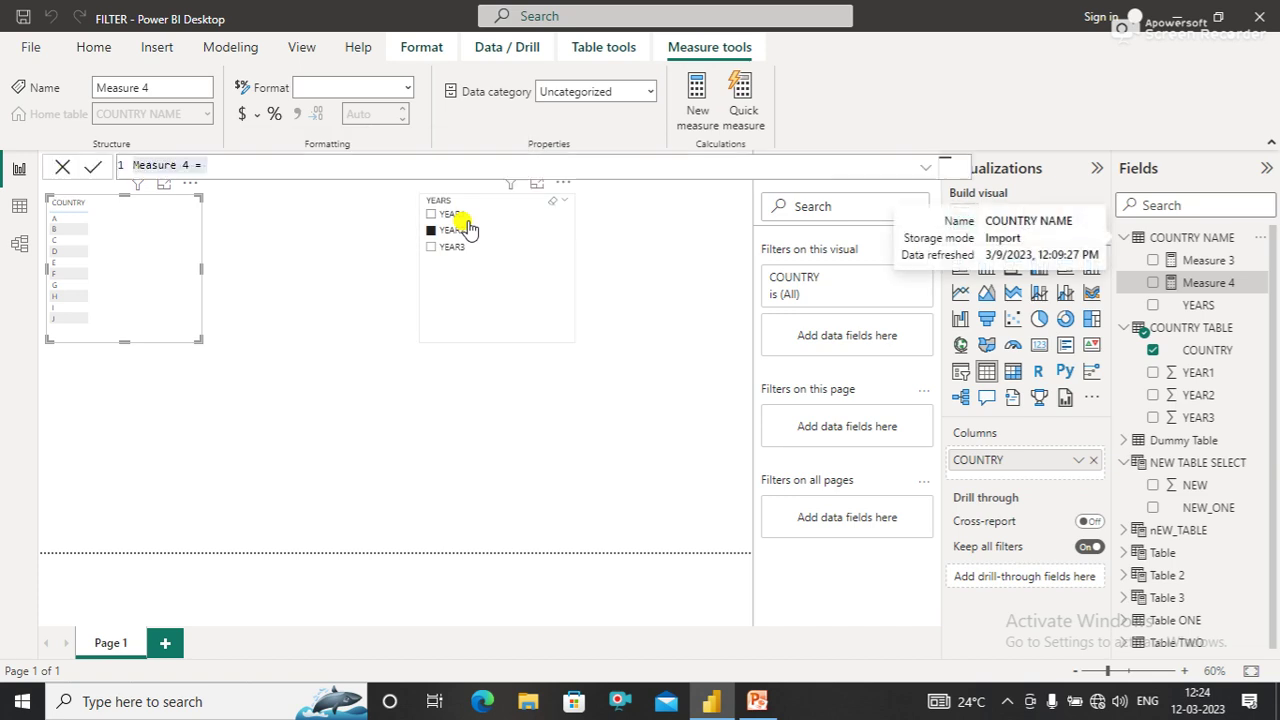
pyautogui.click(200, 165)
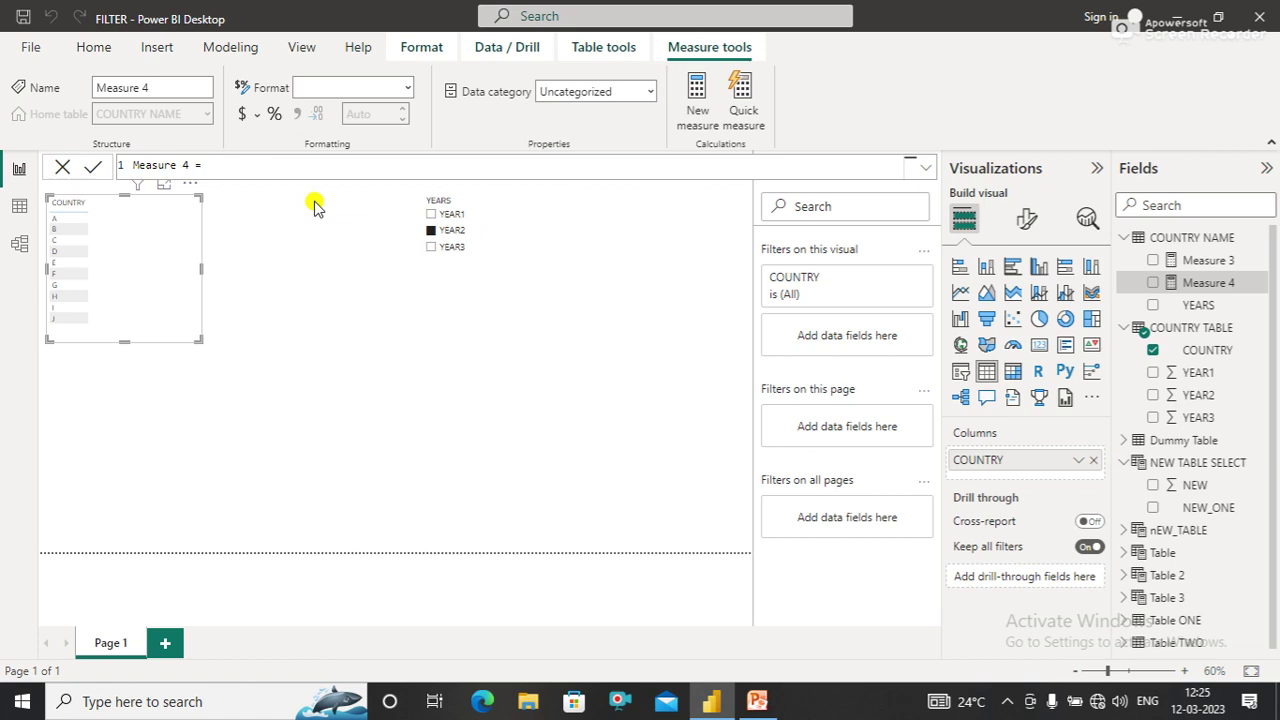
# Step: On a new formula line, define the variable _slect as SELECTEDVALUE('COUNTRY NAME'[YEARS])
pyautogui.hotkey('shift', 'Return')
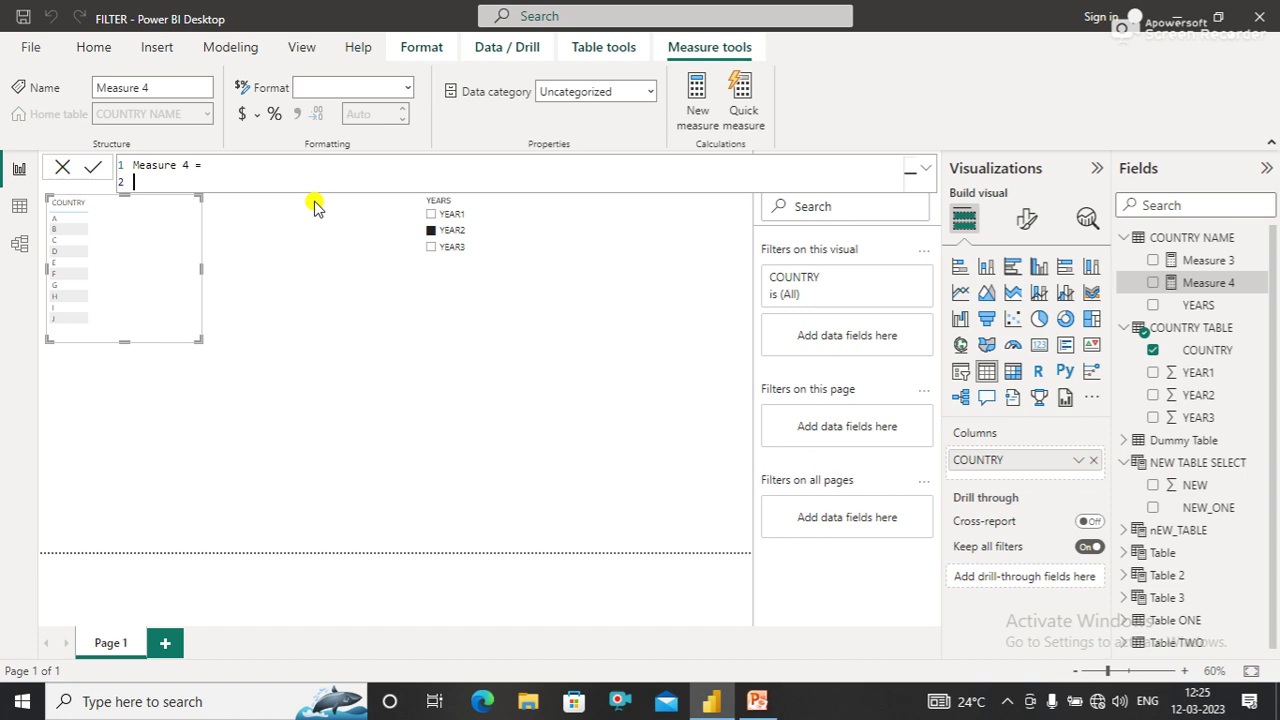
pyautogui.write('var _slect=sele')
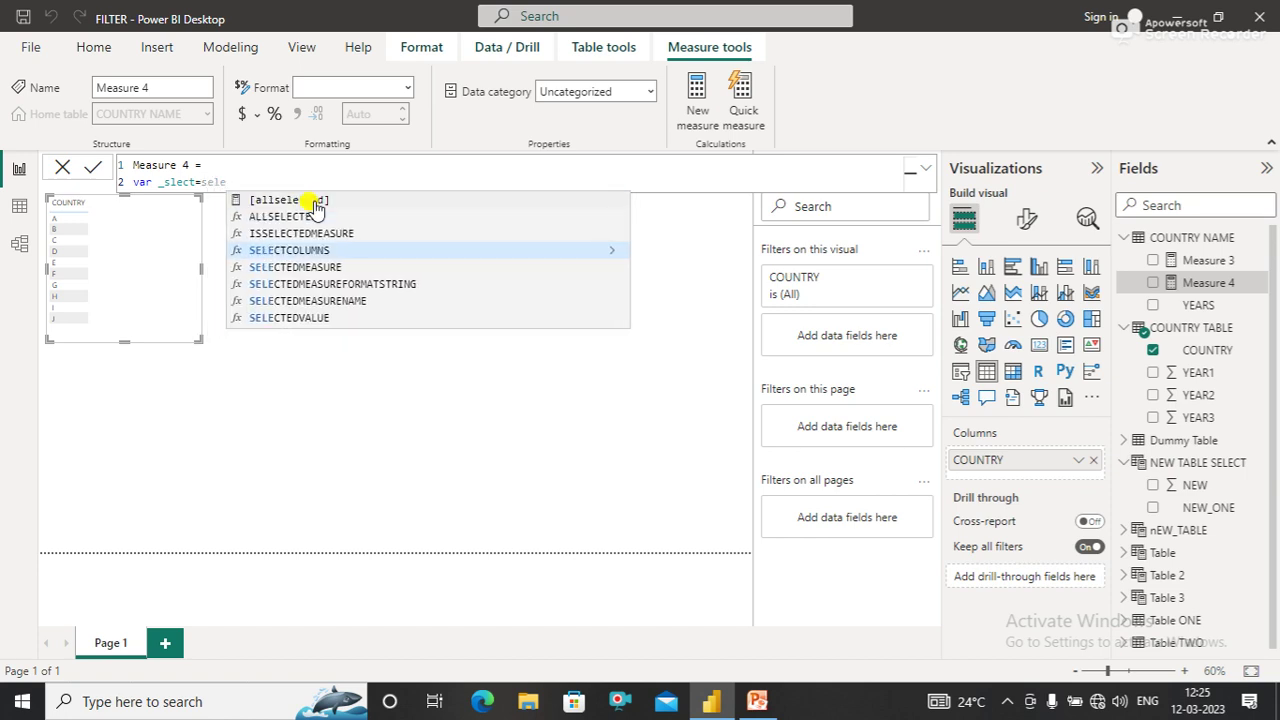
pyautogui.press('Down')
pyautogui.press('Down')
pyautogui.press('Down')
pyautogui.press('Down')
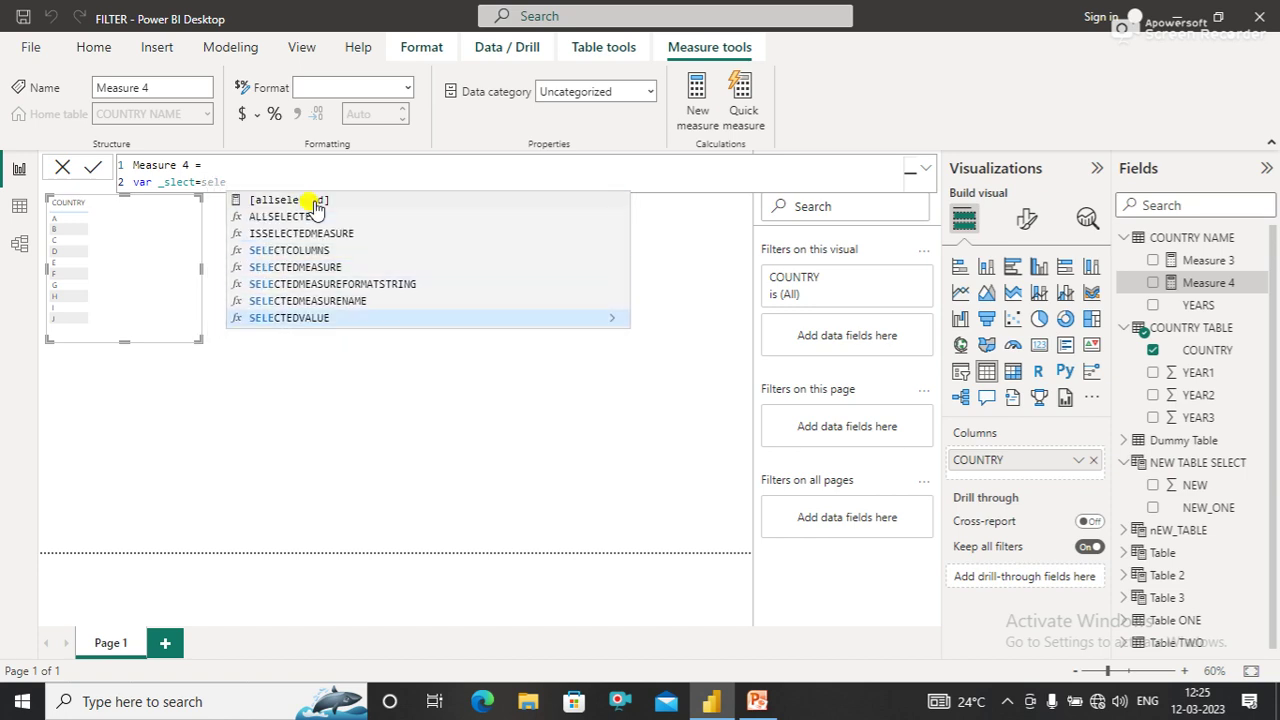
pyautogui.press('Tab')
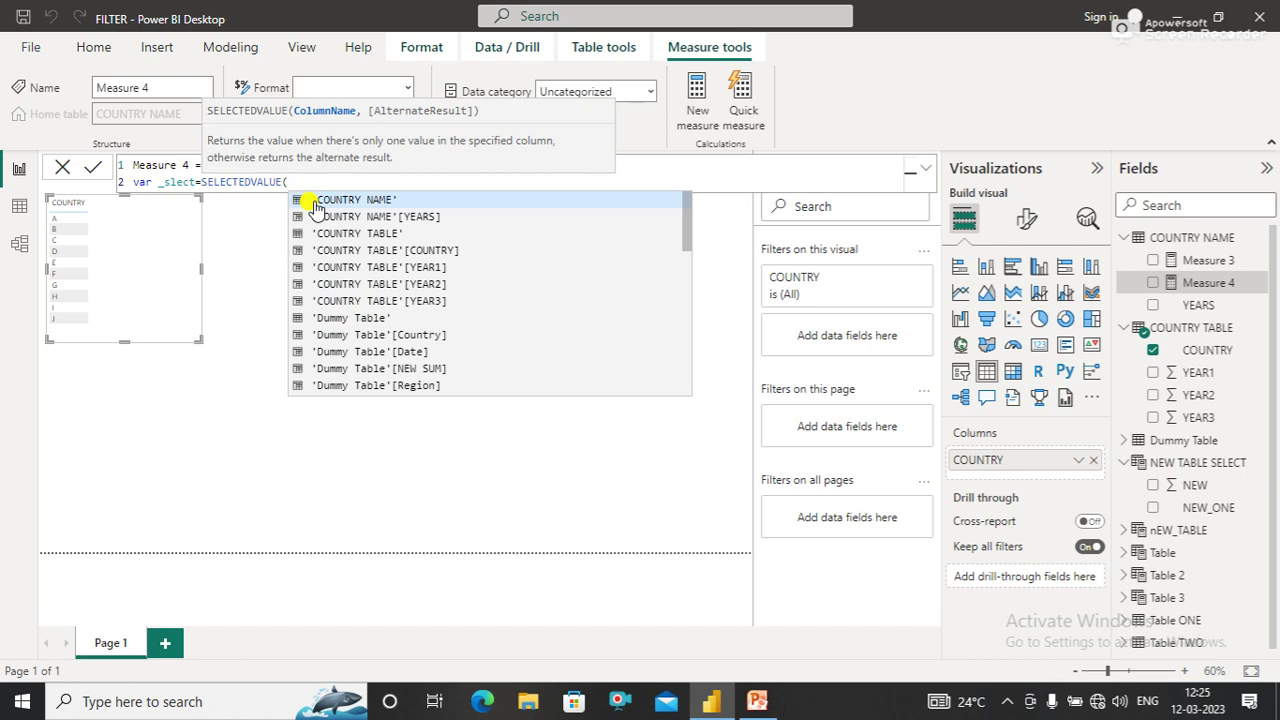
pyautogui.write('coun')
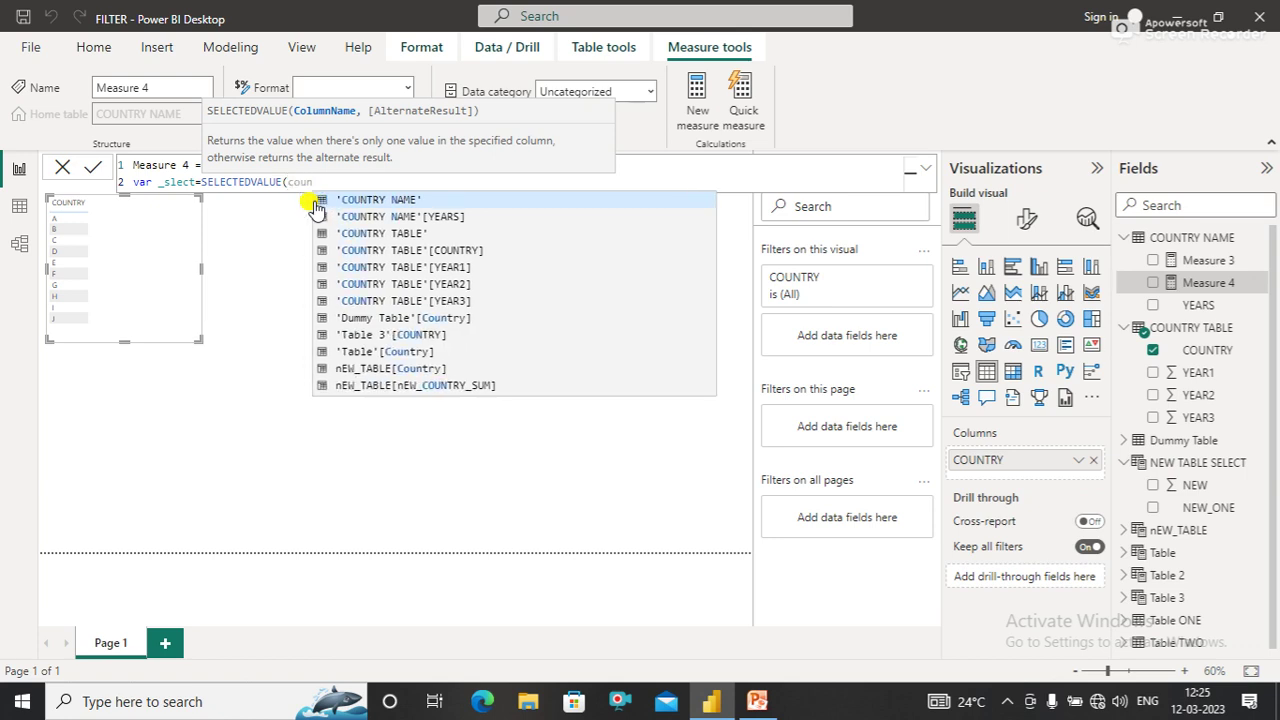
pyautogui.press('Down')
pyautogui.press('Down')
pyautogui.press('Up')
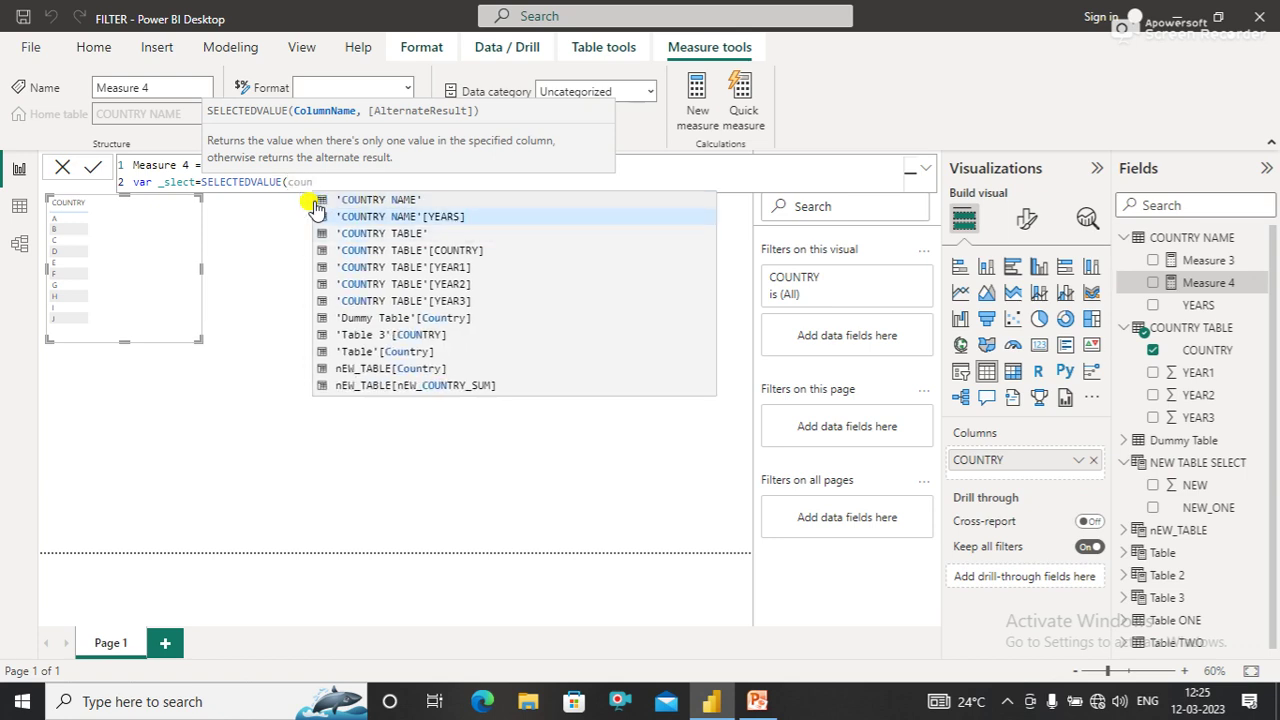
pyautogui.press('Tab')
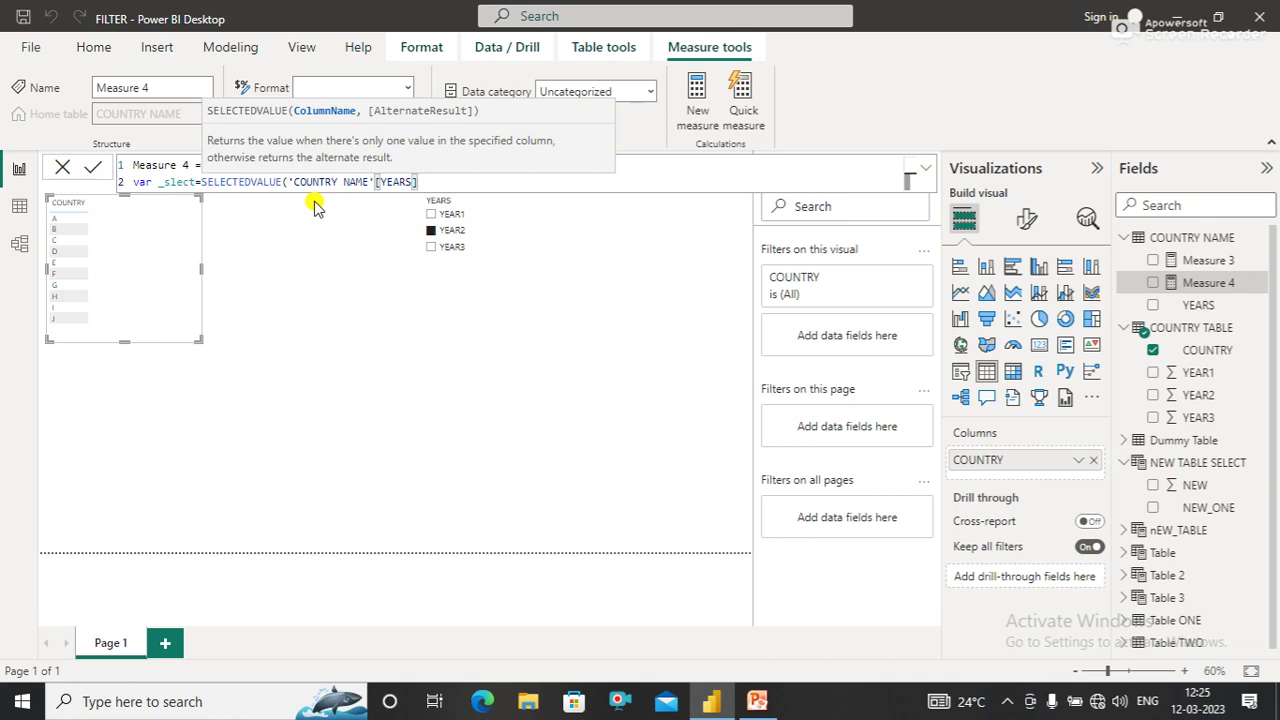
pyautogui.write(')')
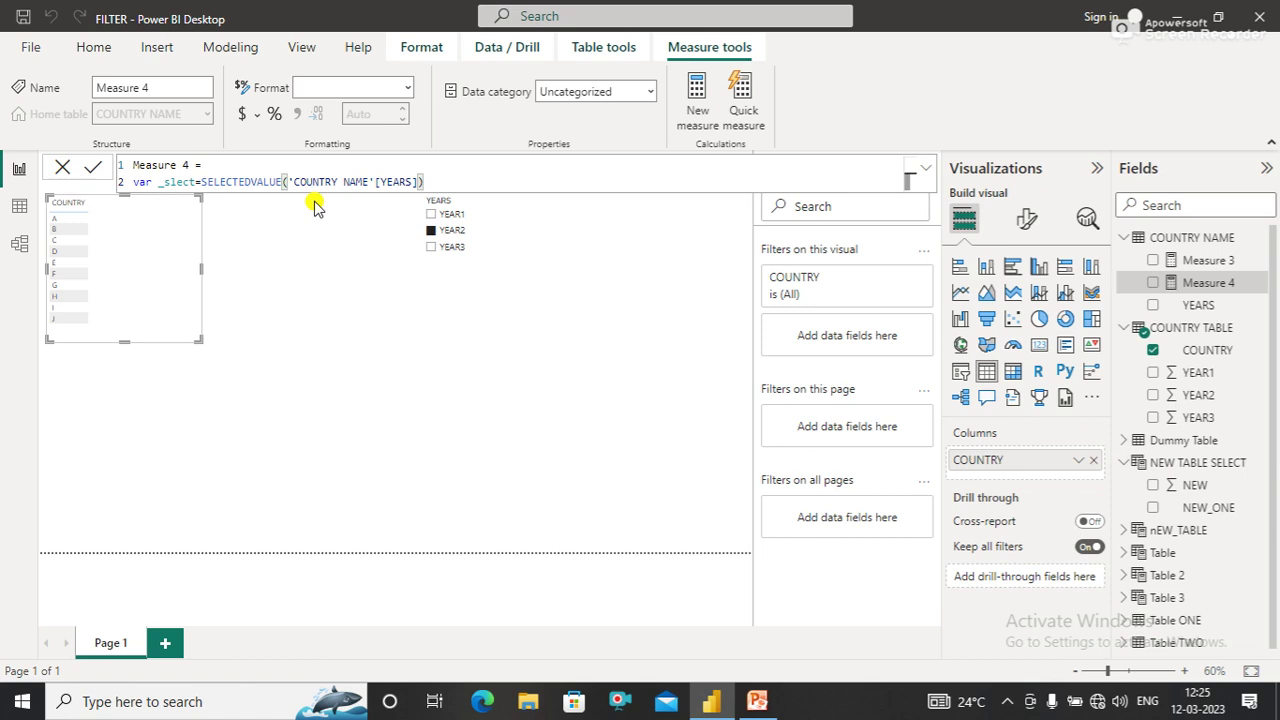
# Step: Add a return line to the measure, followed by the opening of a SWITCH function with TRUE() as its expression
pyautogui.hotkey('shift', 'Return')
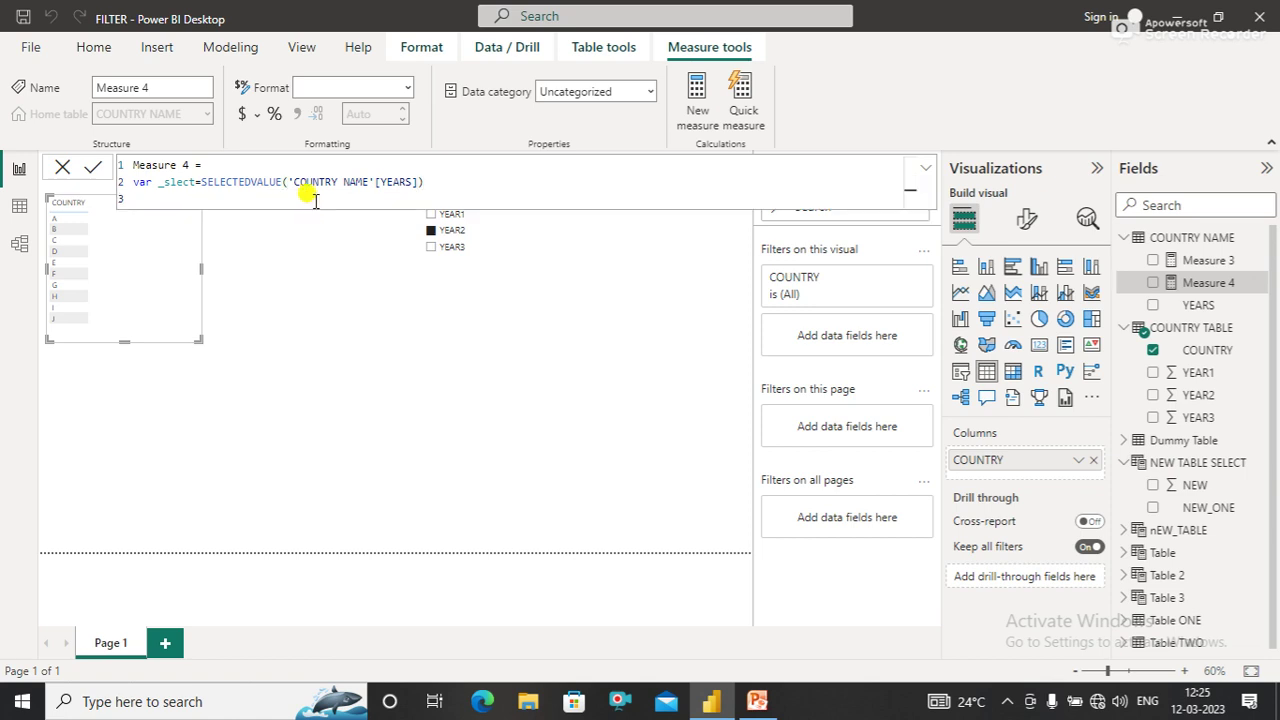
pyautogui.write('ret')
pyautogui.write('urn')
pyautogui.hotkey('shift', 'Return')
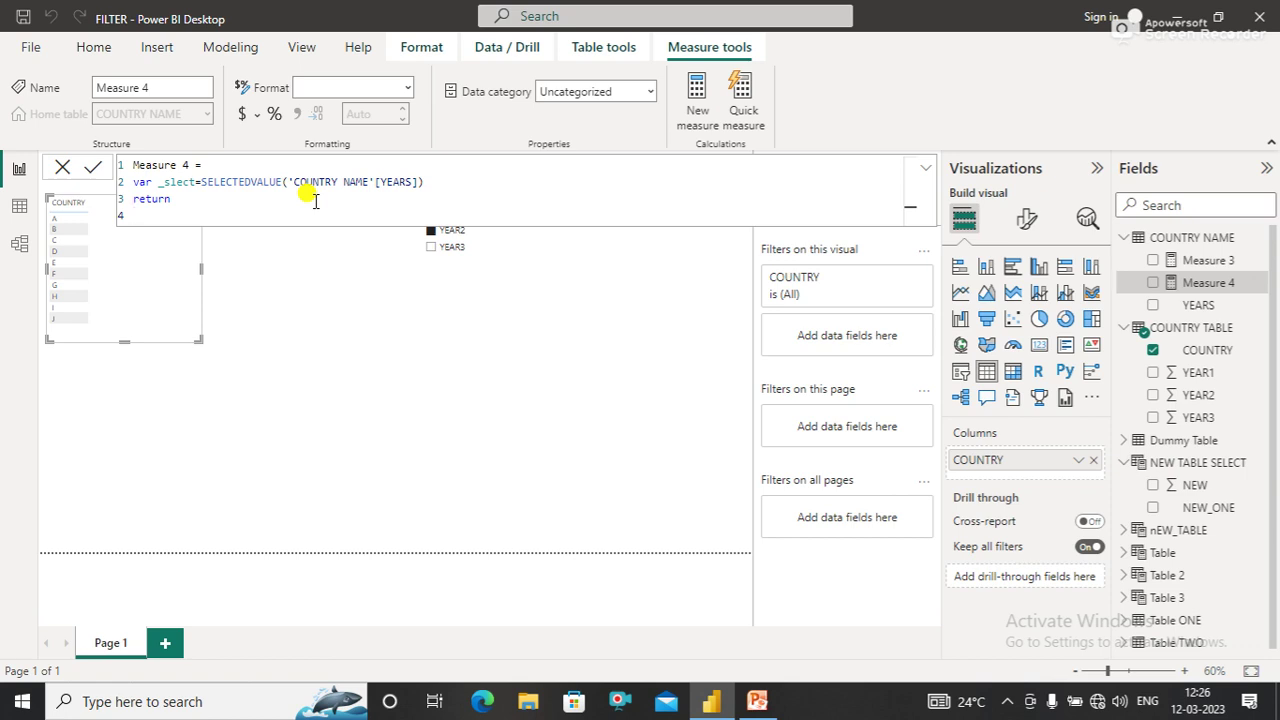
pyautogui.write('swit')
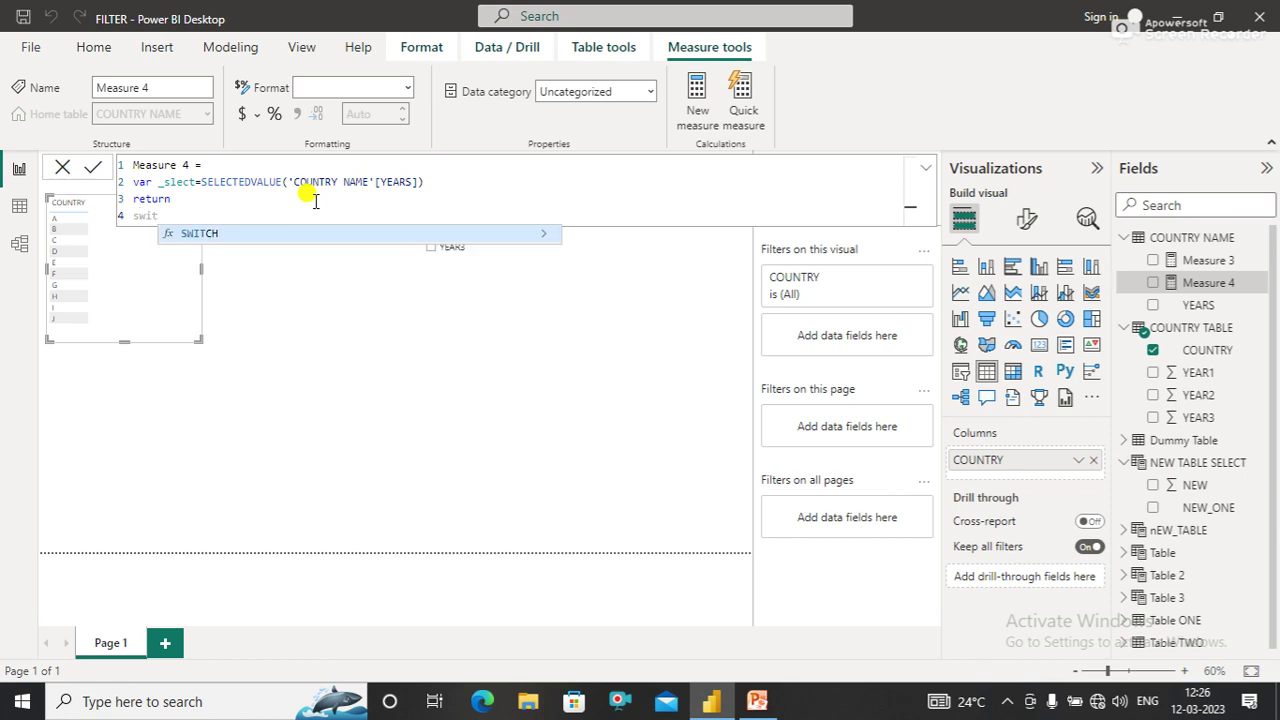
pyautogui.press('Tab')
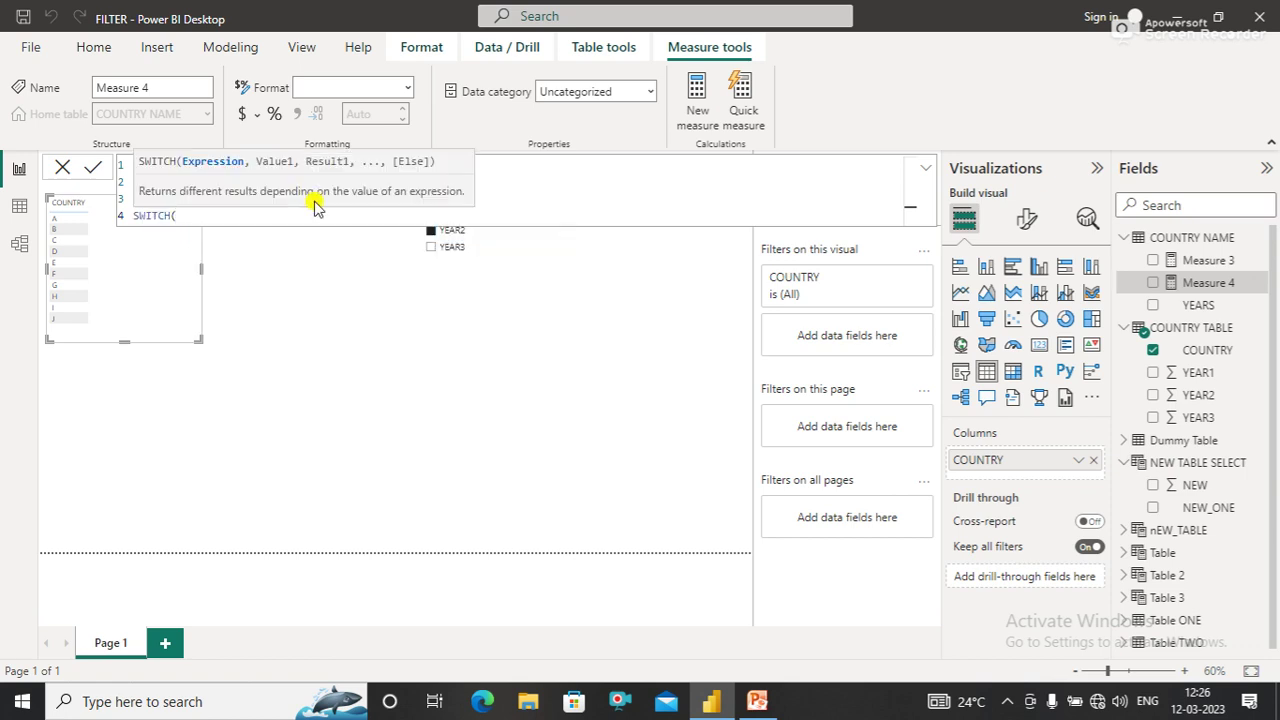
pyautogui.write('tru')
pyautogui.press('Tab')
pyautogui.write('),')
pyautogui.hotkey('shift', 'Return')
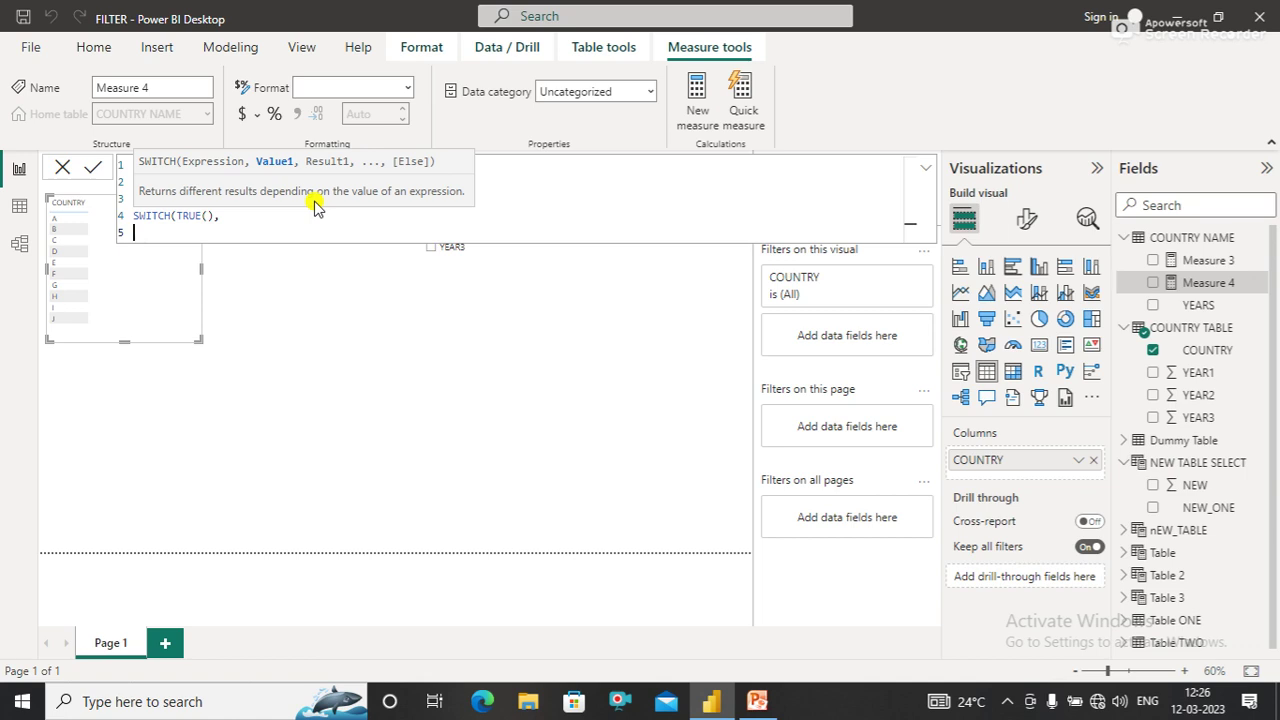
# Step: Add the SWITCH case _slect="YEAR1" with the result SUM('COUNTRY TABLE'[YEAR1])
pyautogui.write('_se')
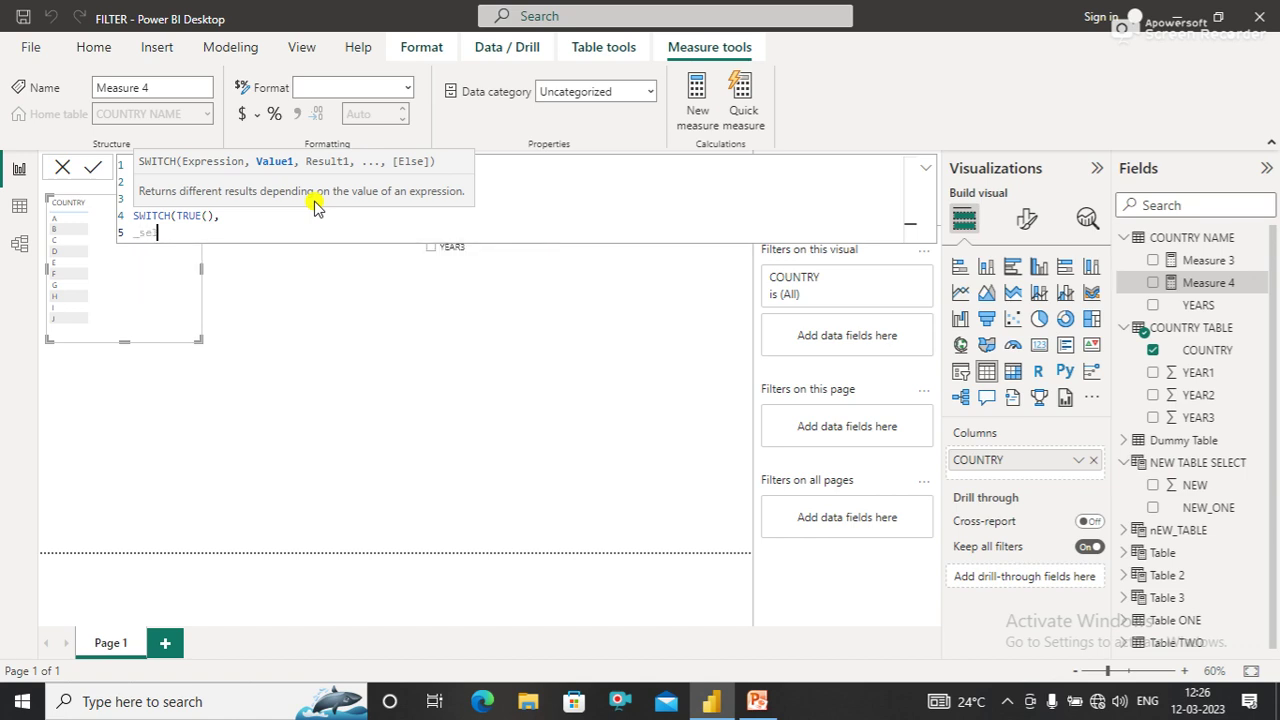
pyautogui.press('BackSpace')
pyautogui.write('lect')
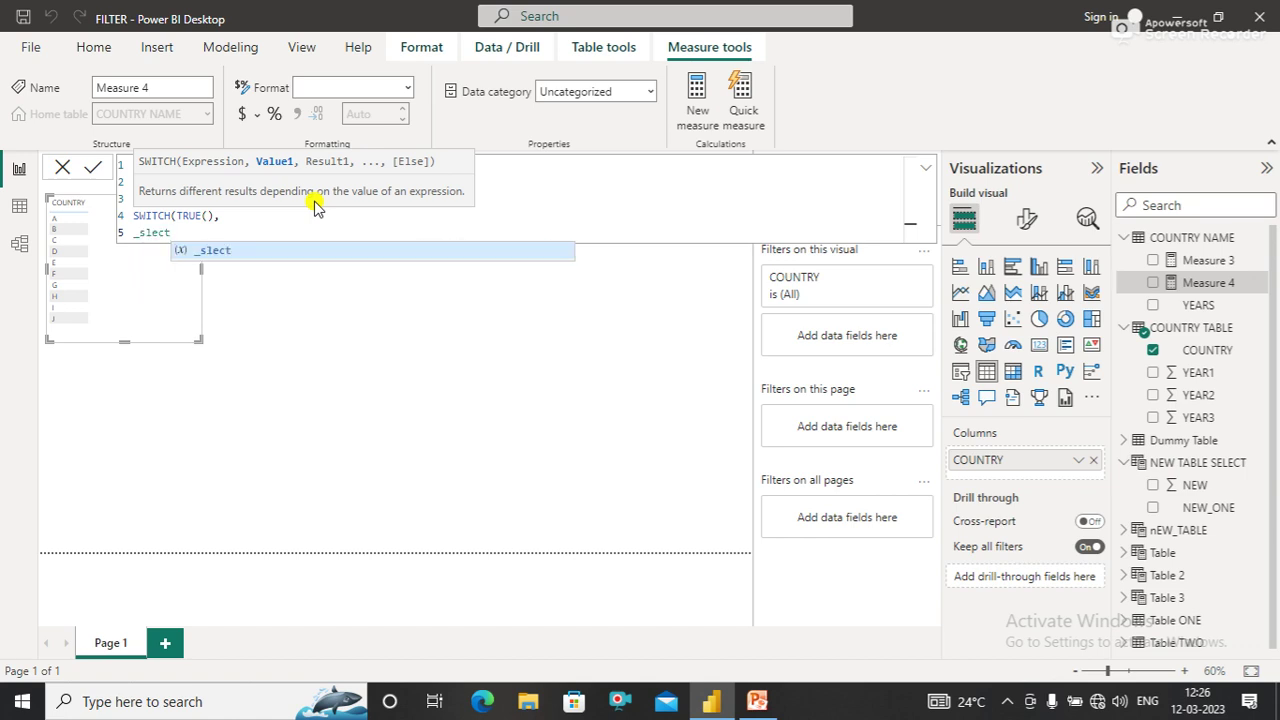
pyautogui.write('="')
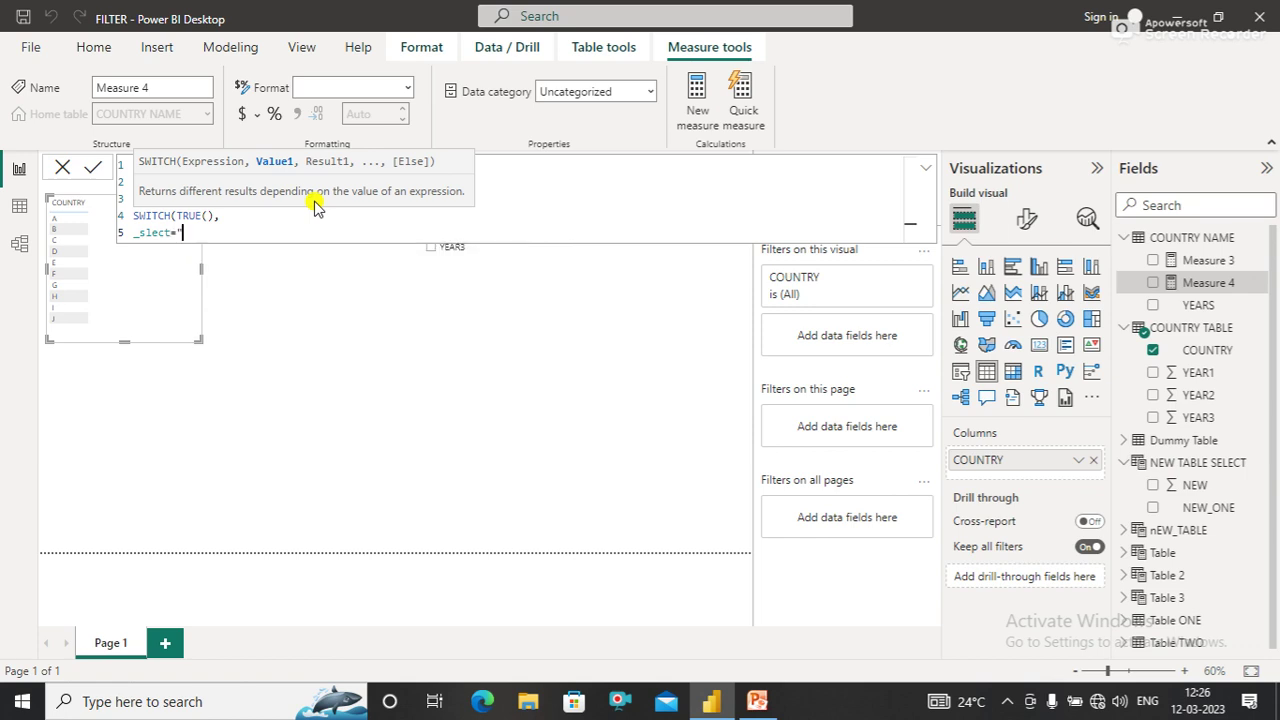
pyautogui.write('YEAR1",sum')
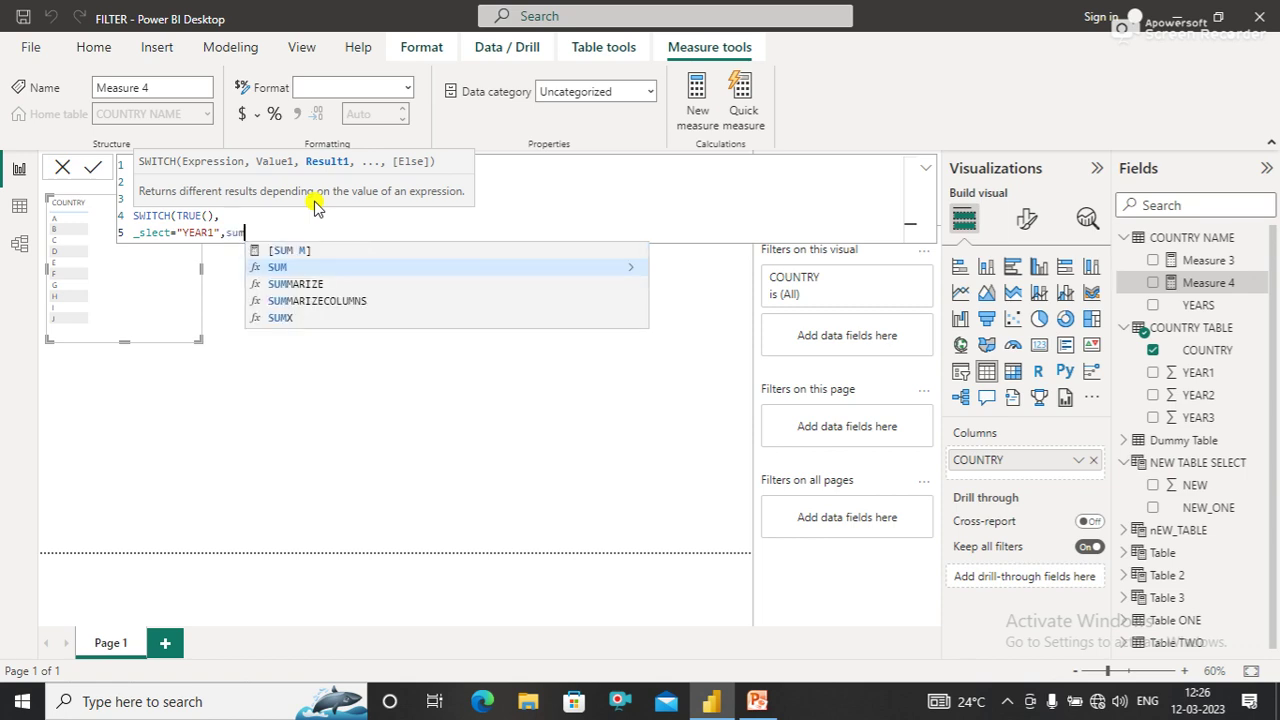
pyautogui.press('Tab')
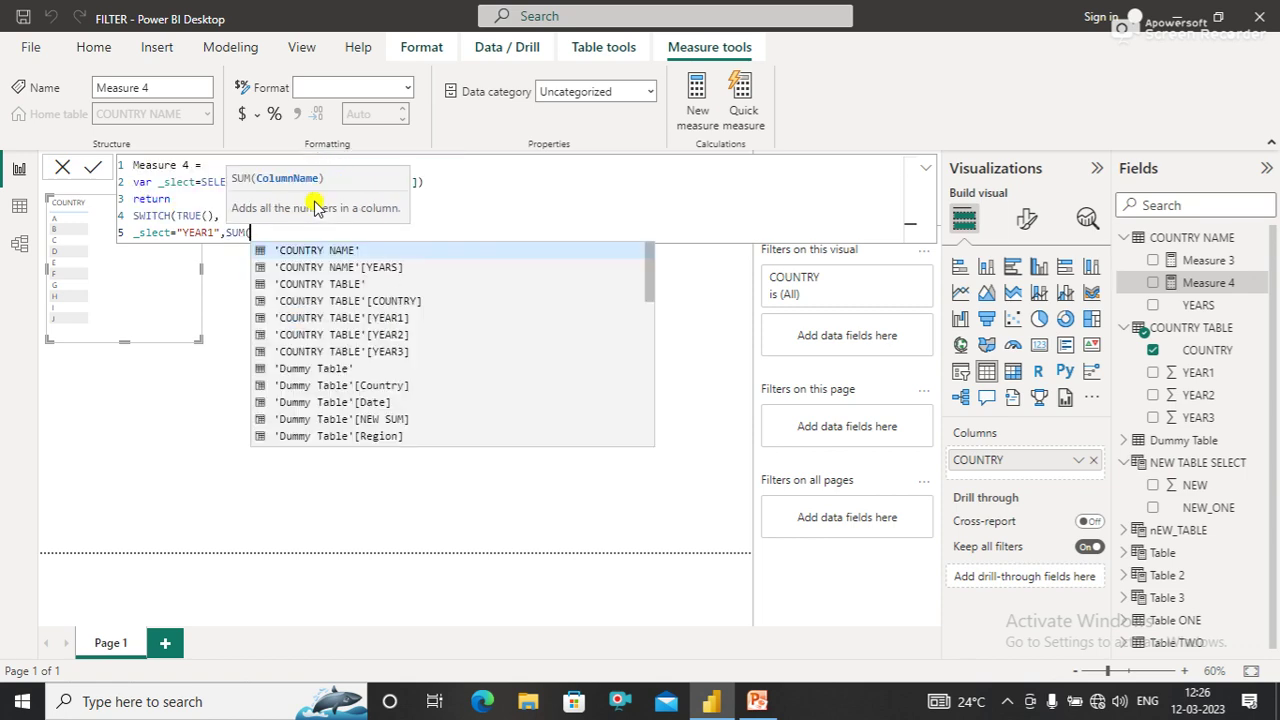
pyautogui.press('Down')
pyautogui.press('Down')
pyautogui.press('Down')
pyautogui.press('Down')
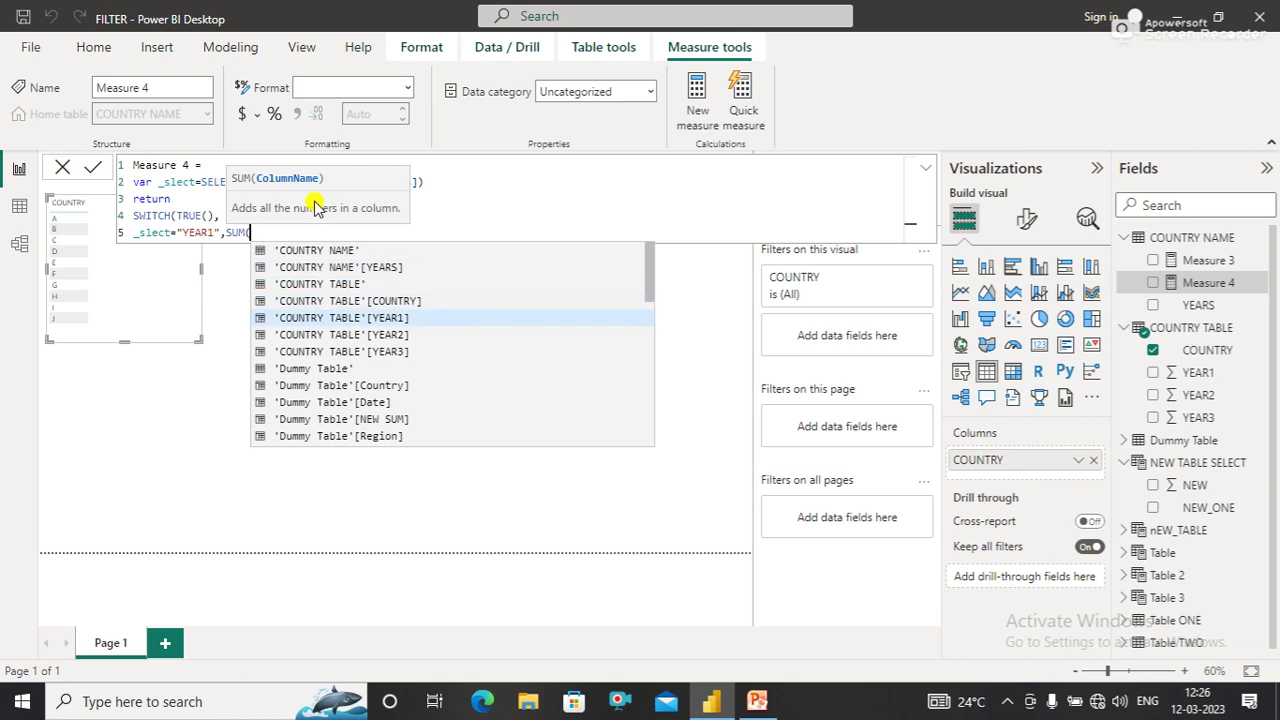
pyautogui.press('Tab')
pyautogui.write('),')
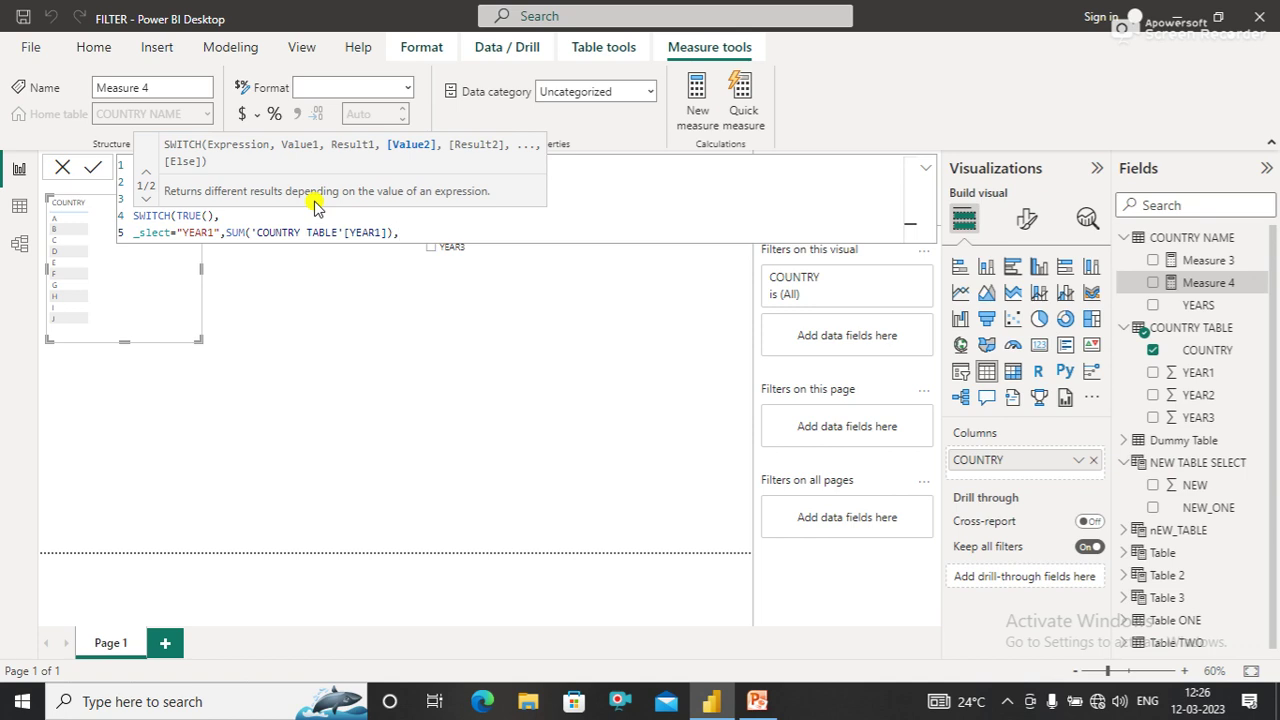
# Step: On a new formula line, add the SWITCH case _slect="YEAR2" with the result SUM('COUNTRY TABLE'[YEAR2])
pyautogui.hotkey('shift', 'Return')
pyautogui.write('_')
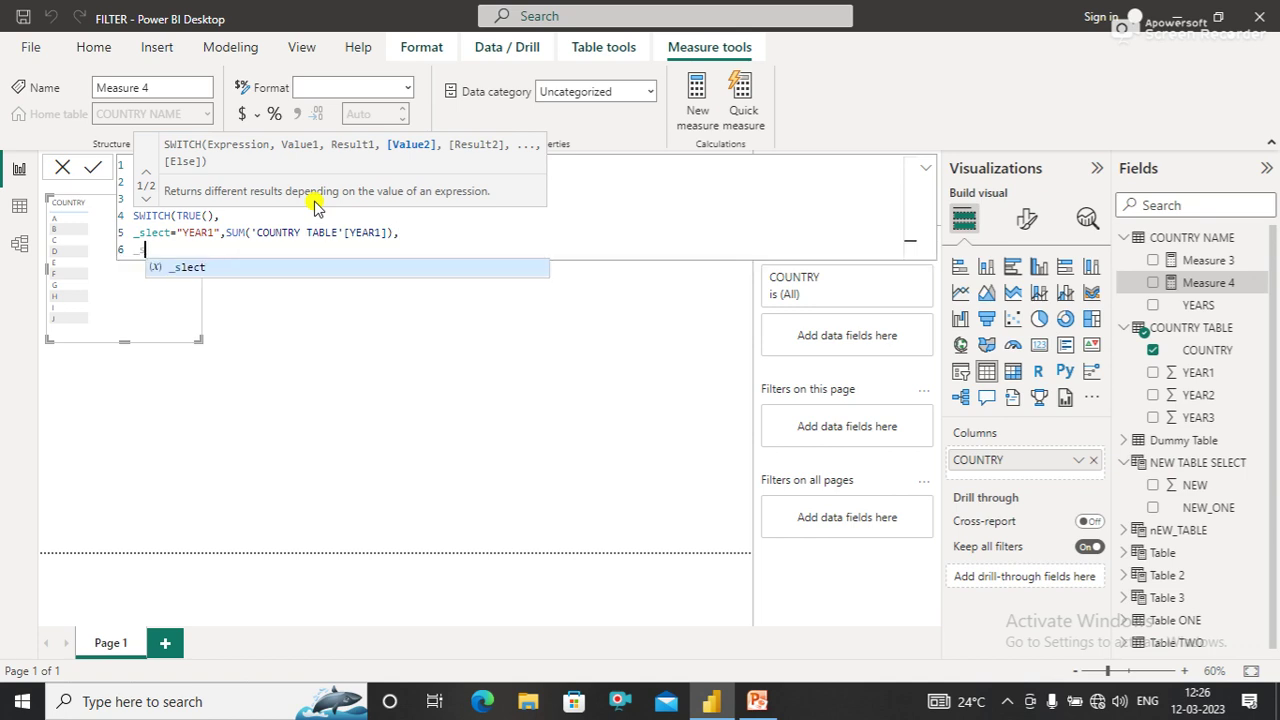
pyautogui.write('slect="Ye')
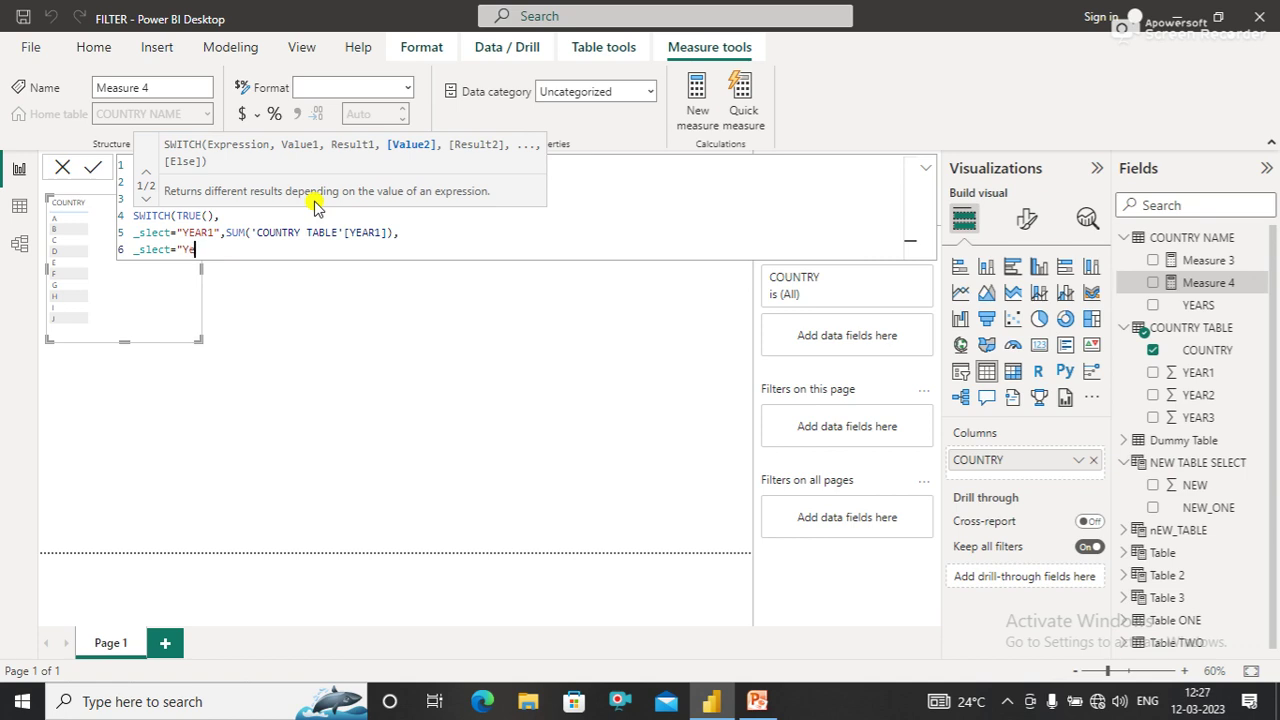
pyautogui.press('BackSpace')
pyautogui.write('EAR2",')
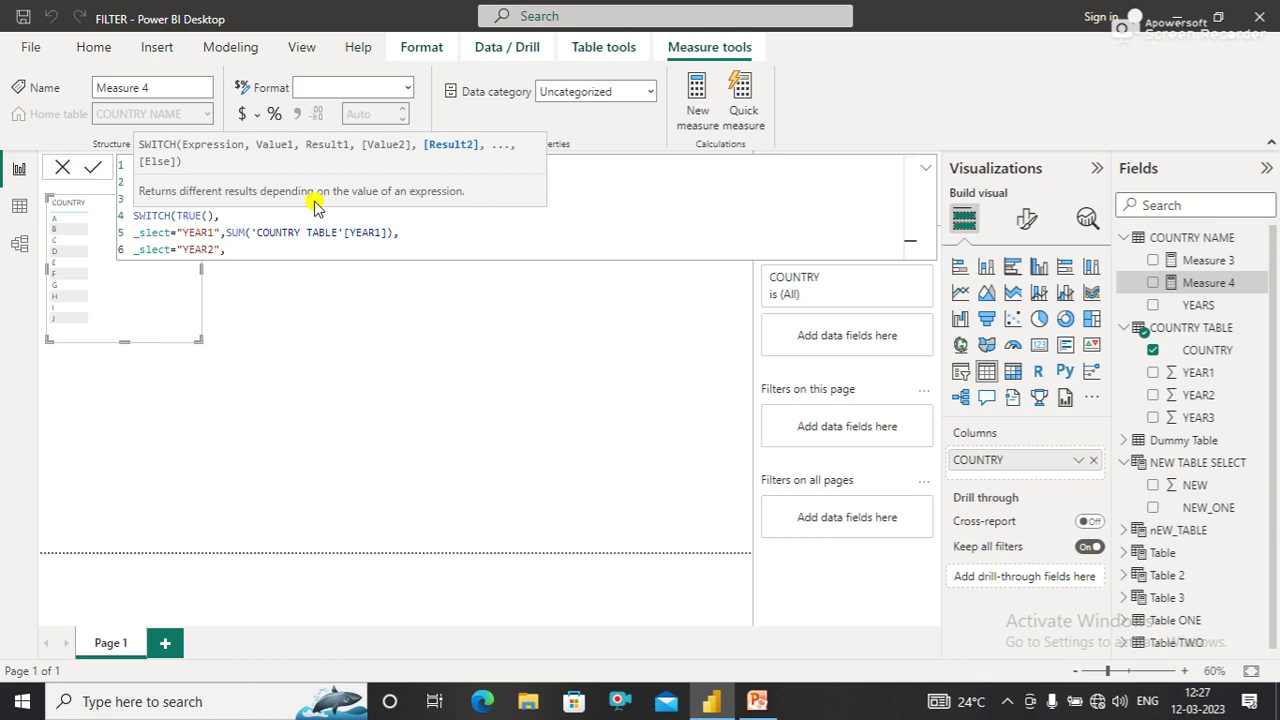
pyautogui.write('SUM(')
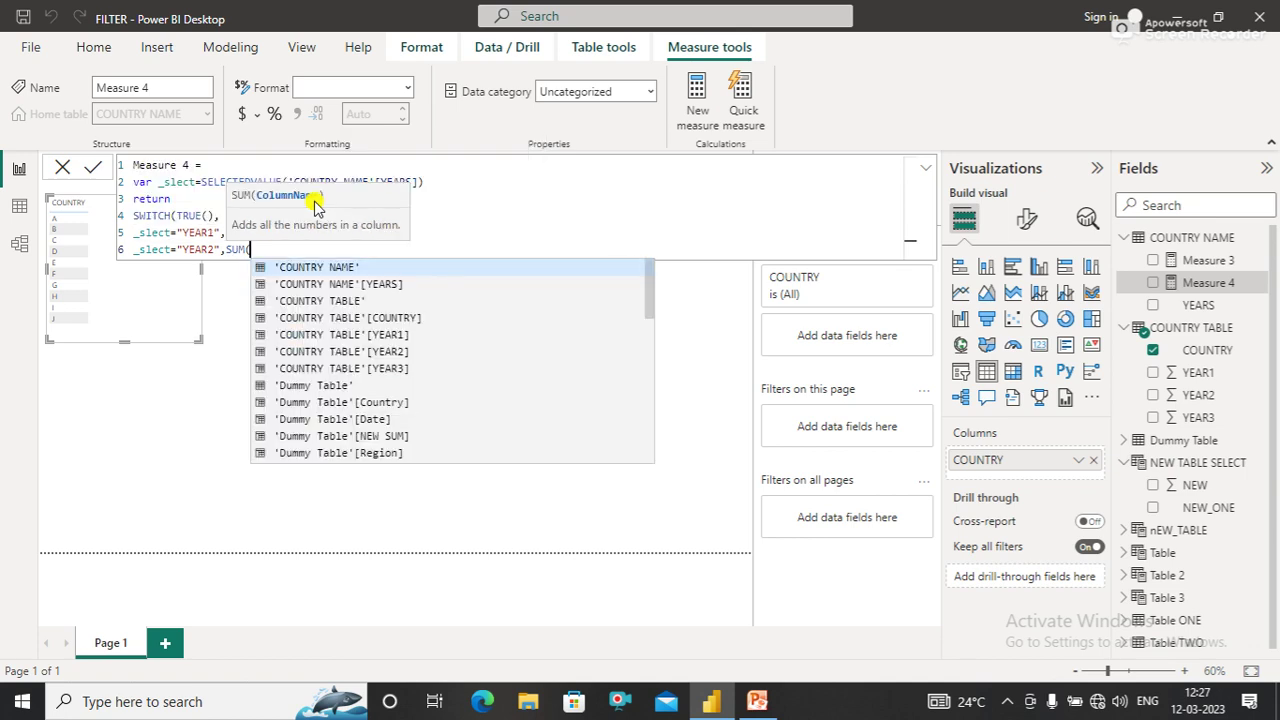
pyautogui.write('coun')
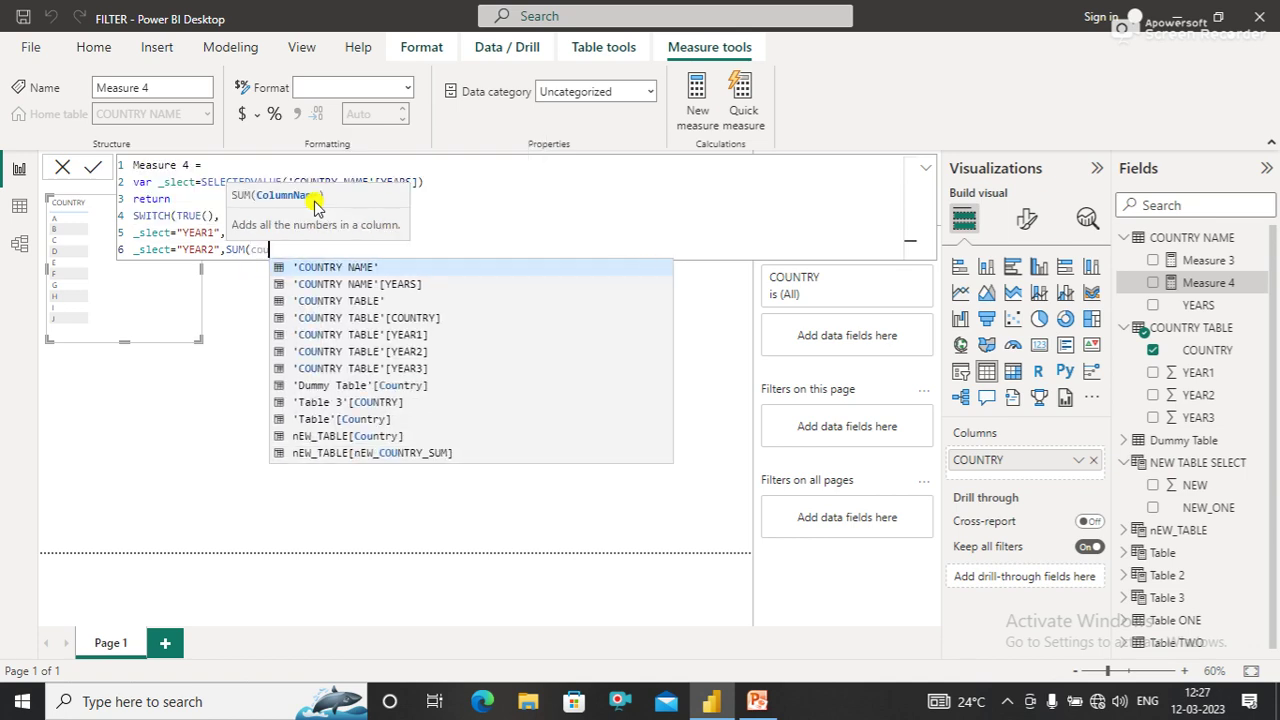
pyautogui.press('Down')
pyautogui.press('Down')
pyautogui.press('Down')
pyautogui.press('Tab')
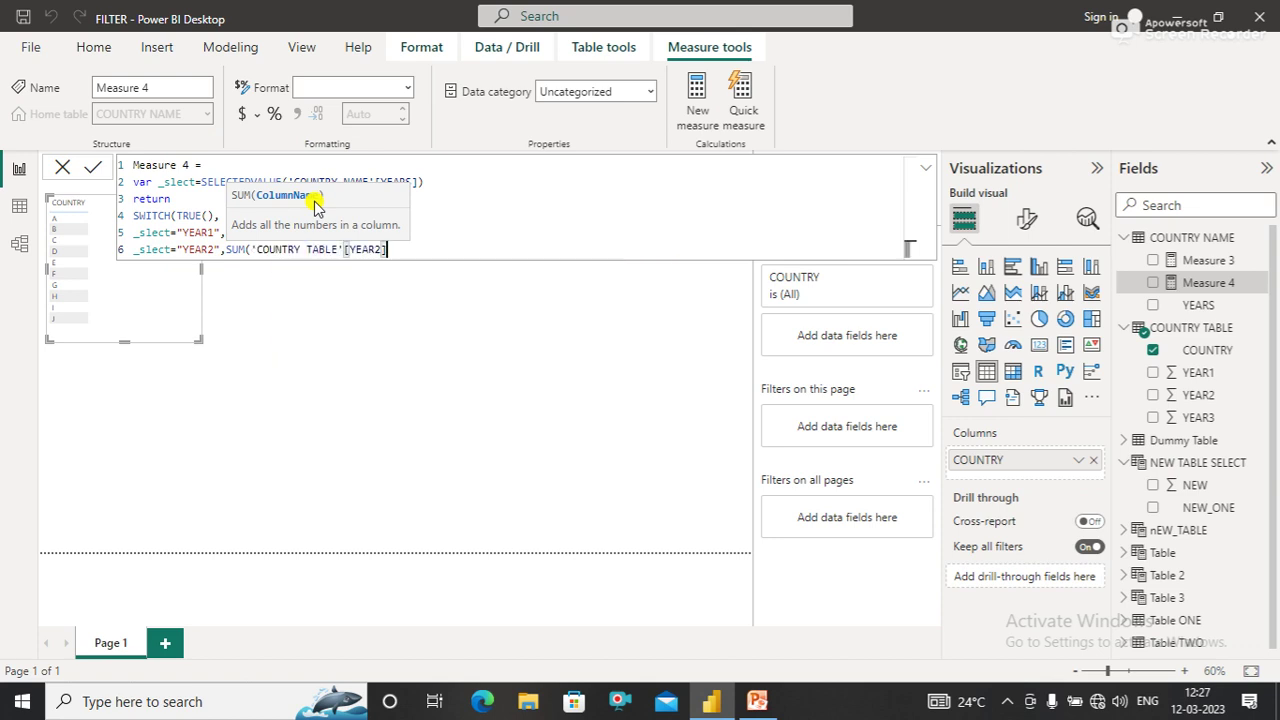
pyautogui.write('),')
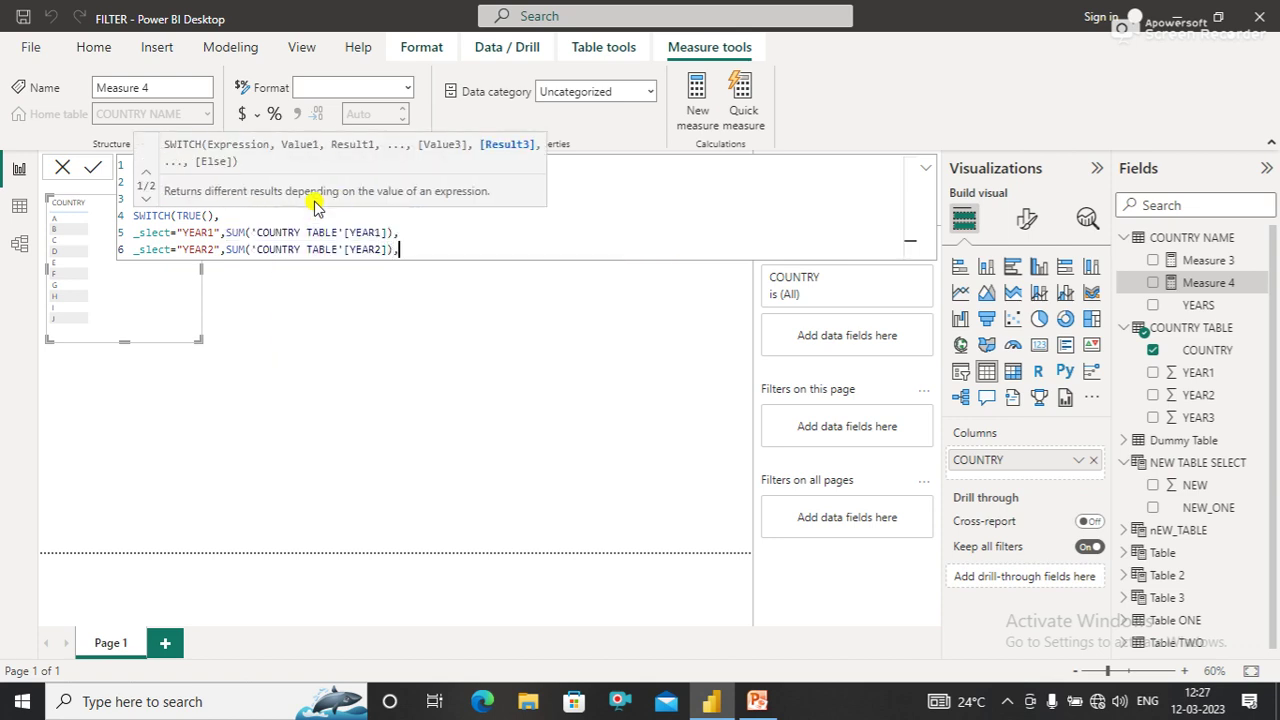
# Step: On a new formula line, add the SWITCH case _slect="YEAR3" with the result SUM('COUNTRY TABLE'[YEAR3])
pyautogui.hotkey('shift', 'Return')
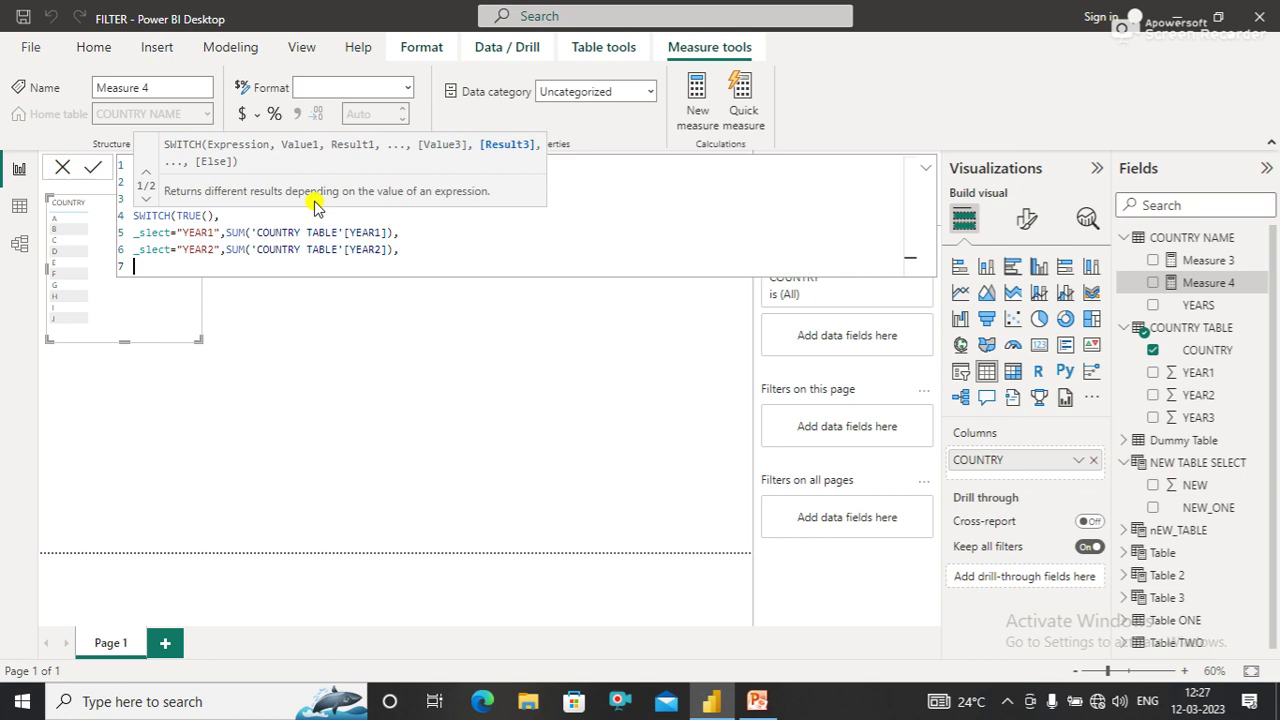
pyautogui.write('_sl')
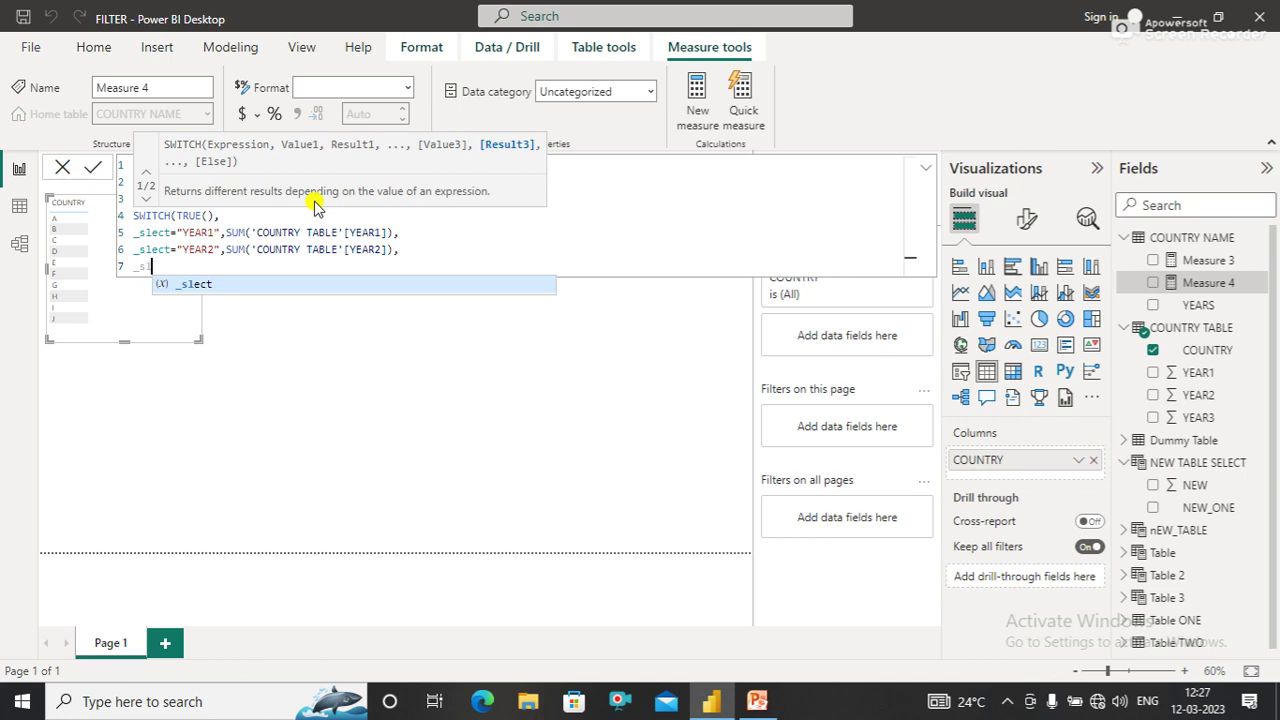
pyautogui.write('ect="YEA')
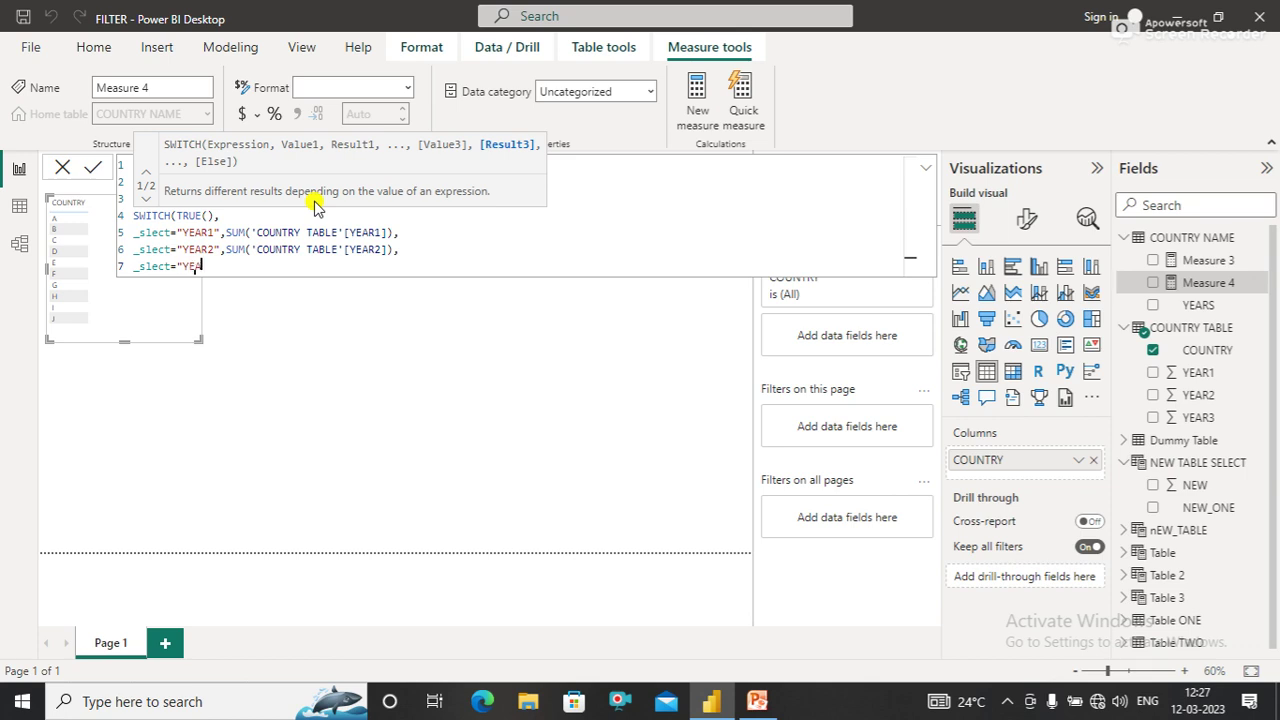
pyautogui.write('R')
pyautogui.write('",SUM(')
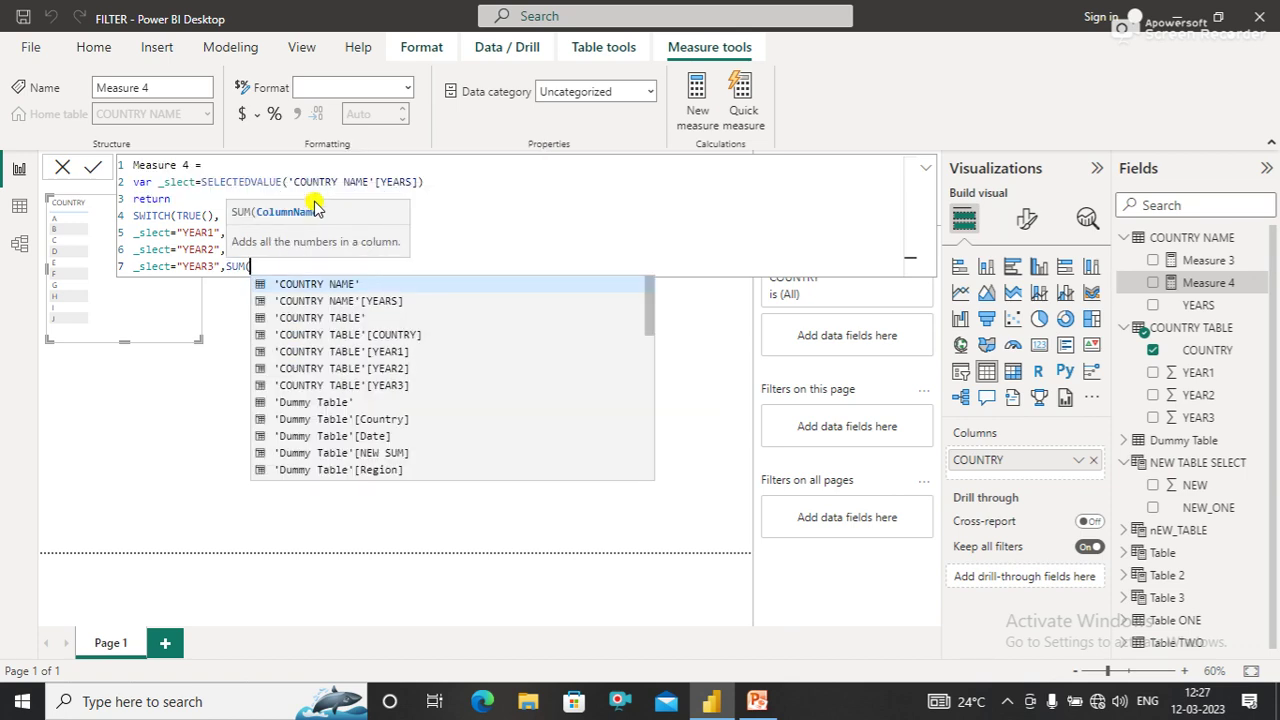
pyautogui.write('cour')
pyautogui.press('Down')
pyautogui.press('Down')
pyautogui.press('Down')
pyautogui.press('Down')
pyautogui.press('Down')
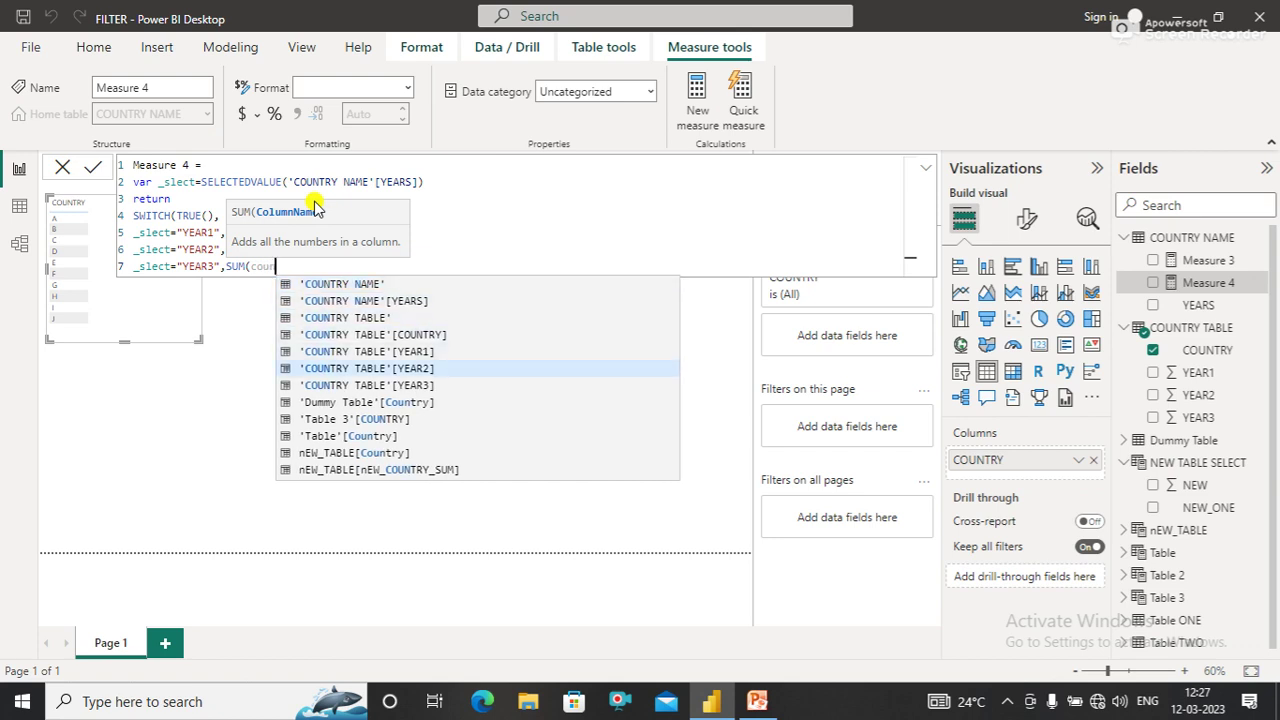
pyautogui.press('Down')
pyautogui.press('Tab')
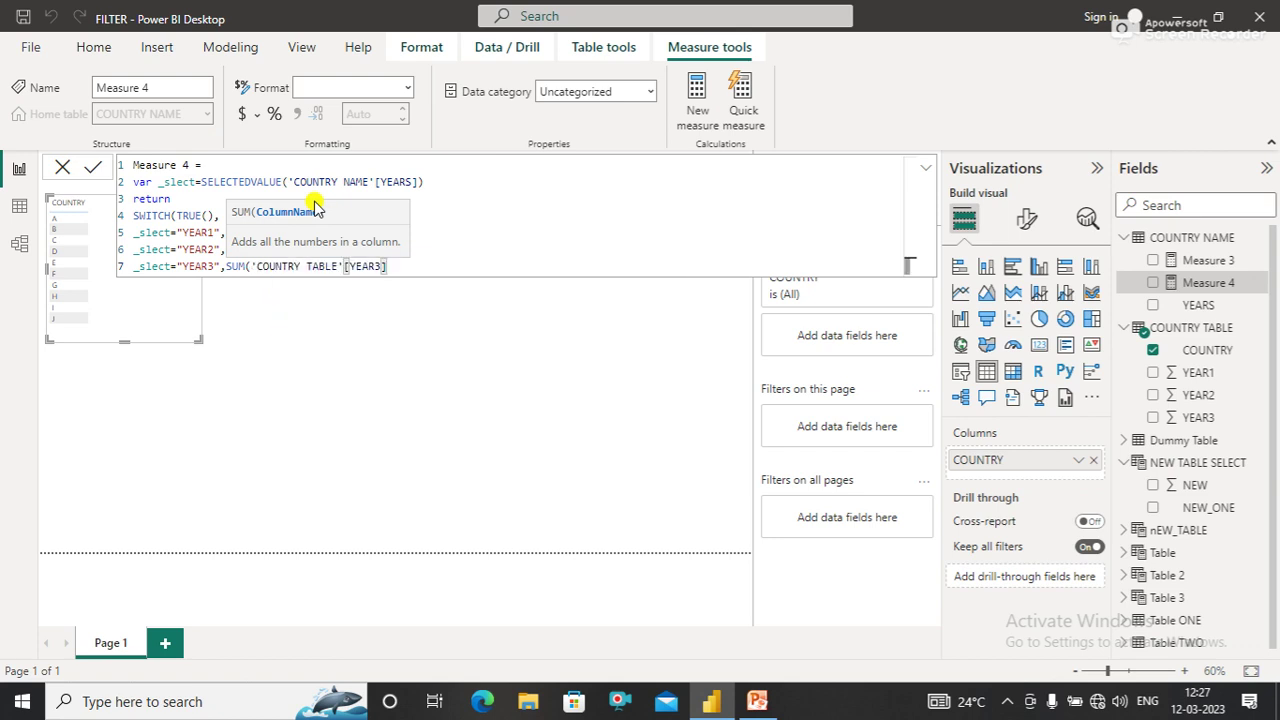
pyautogui.write(')')
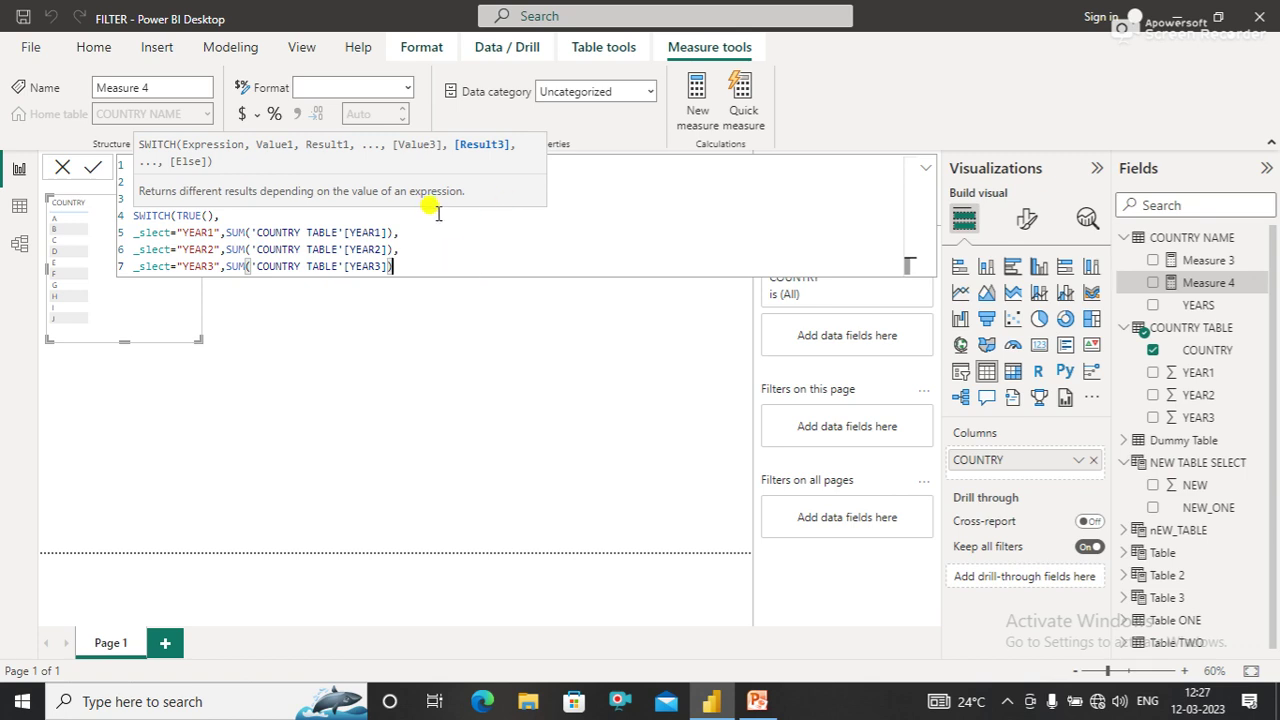
# Step: Close and commit the SWITCH formula, and add Measure 4 as a column of the country table
pyautogui.click(403, 216)
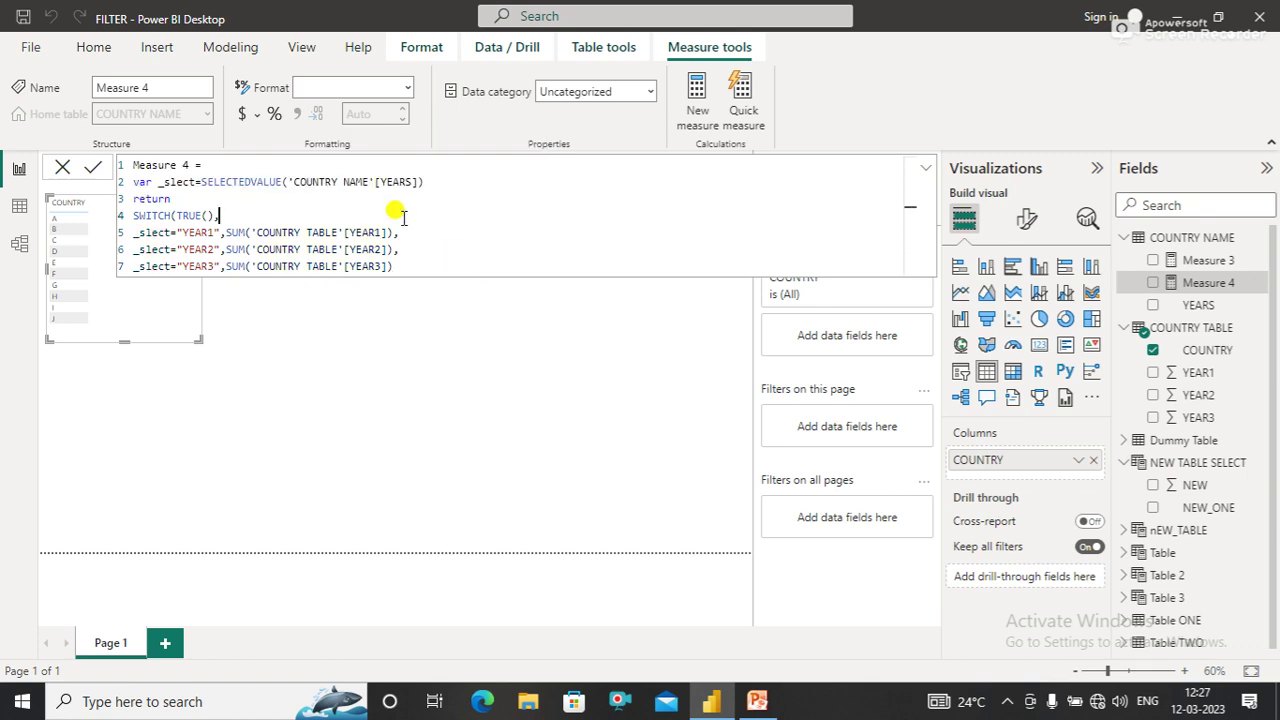
pyautogui.click(92, 176)
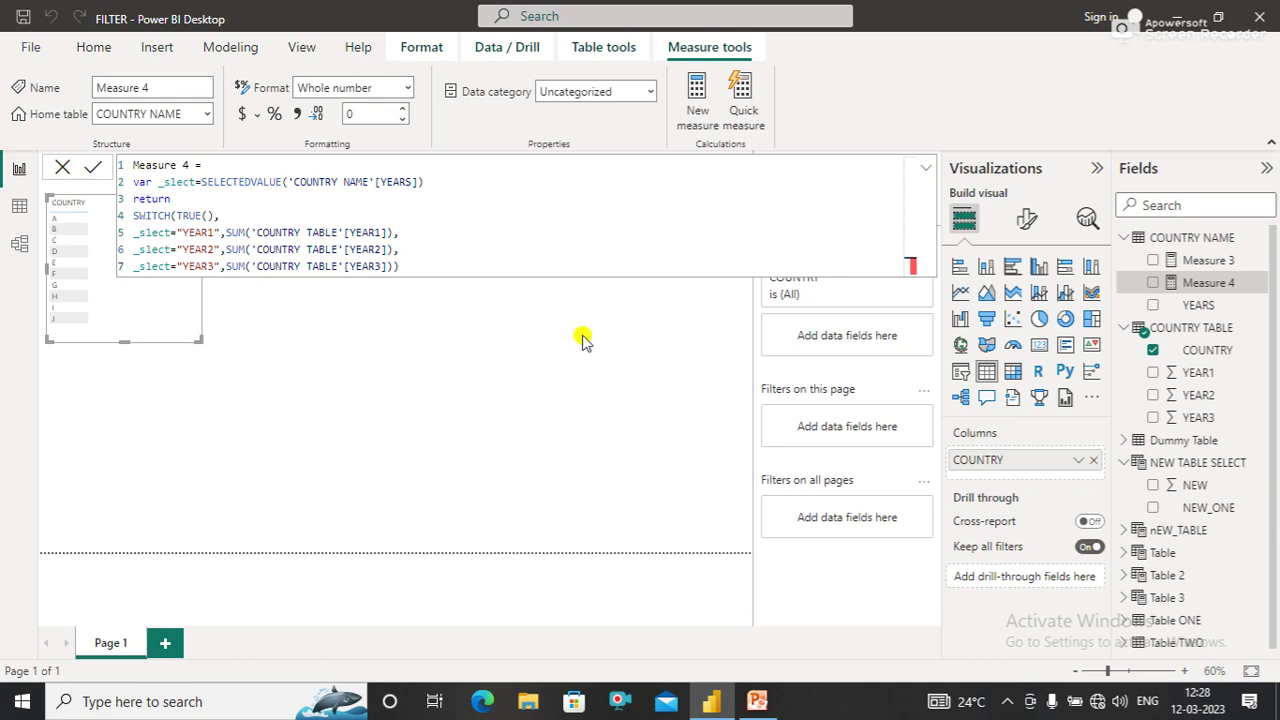
pyautogui.click(608, 377)
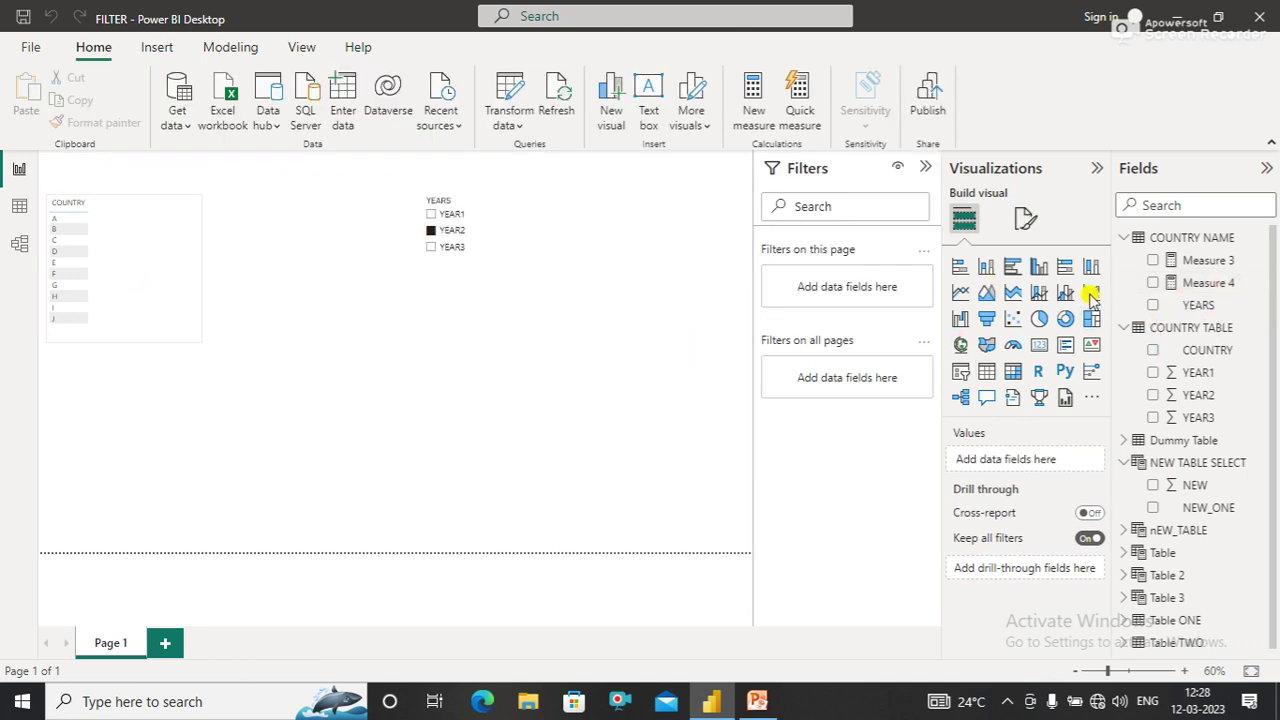
pyautogui.moveTo(1205, 288); pyautogui.dragTo(1032, 480)
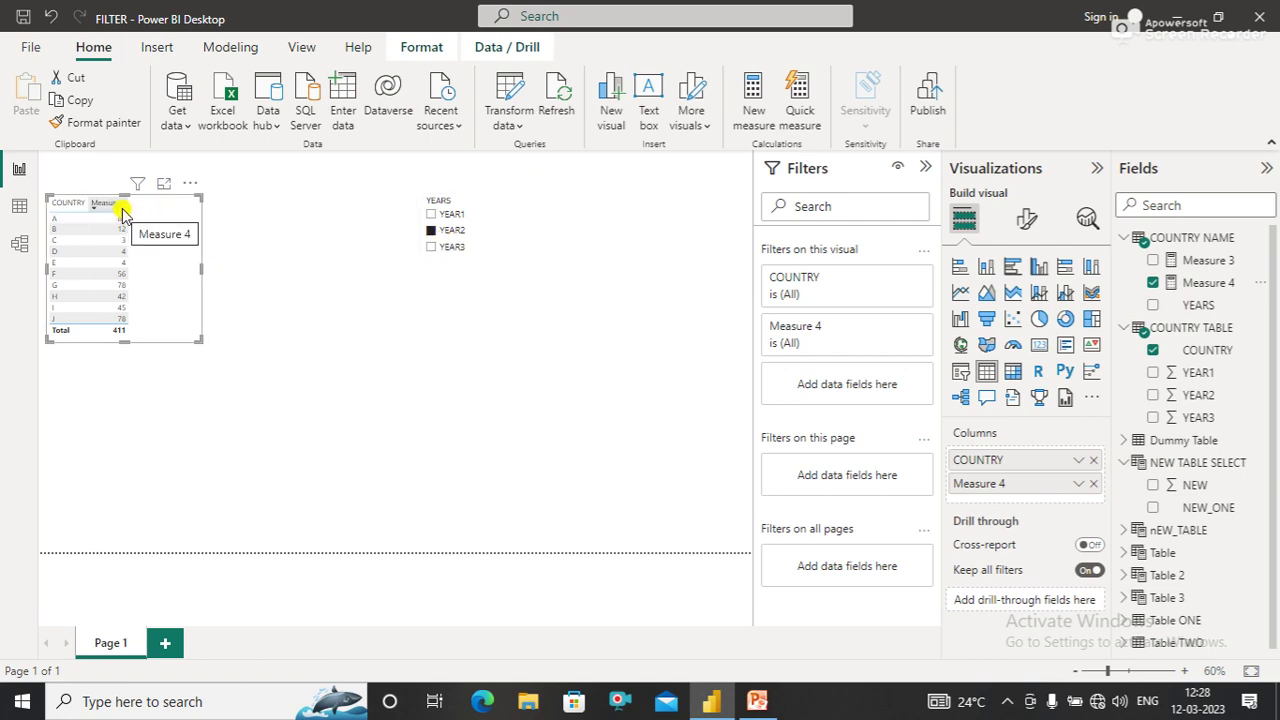
# Step: Test the measure by selecting YEAR1 and, after it, YEAR3 in the YEARS slicer
pyautogui.click(441, 216)
pyautogui.click(441, 216)
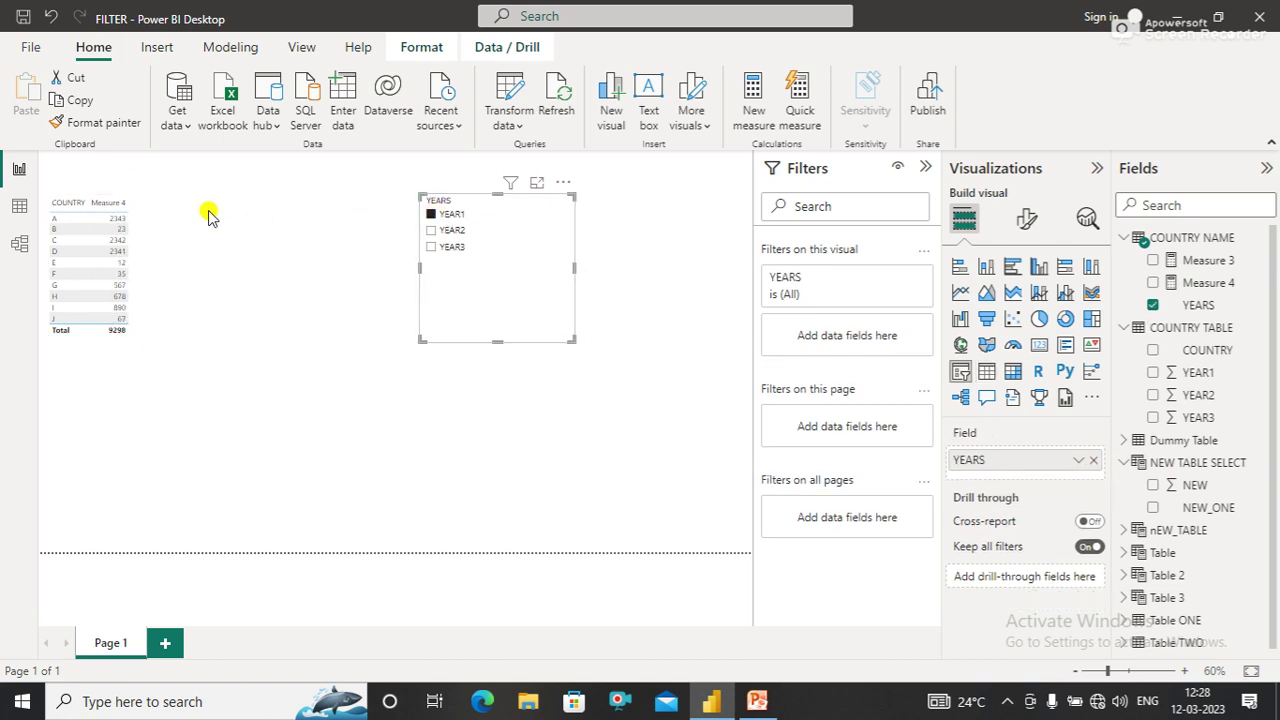
pyautogui.click(450, 250)
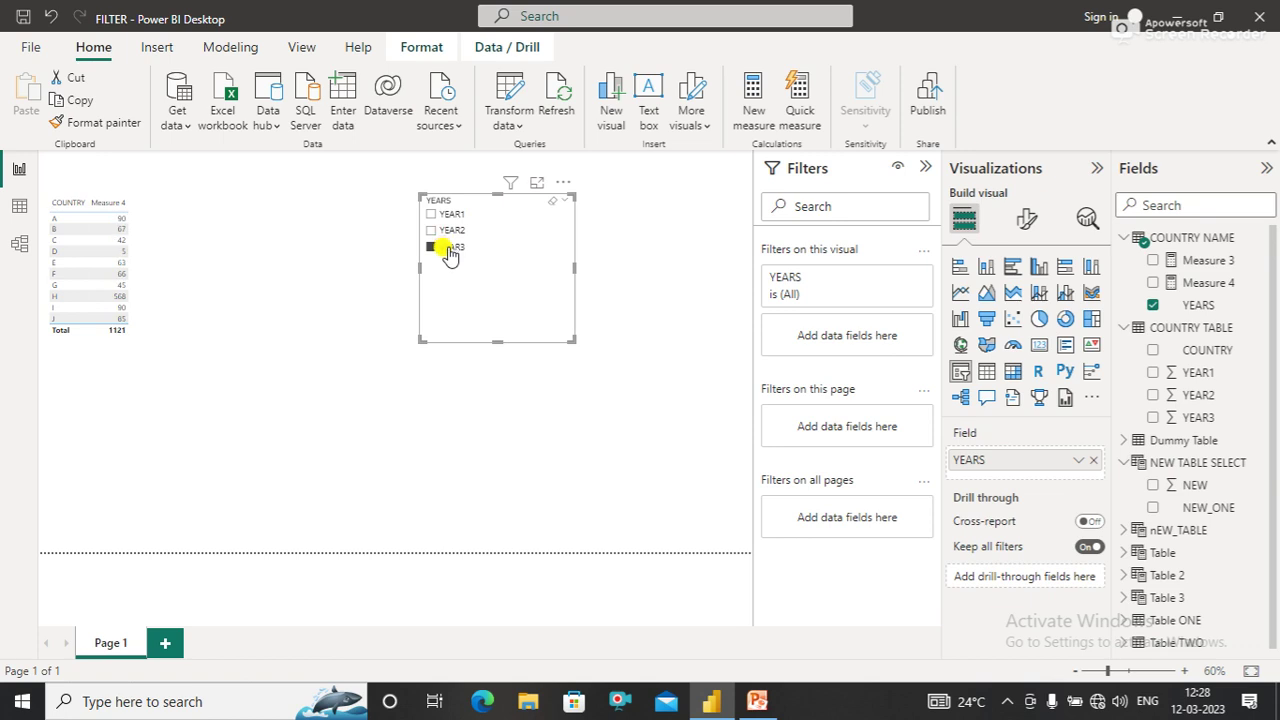
# Step: Open the Measure 4 formula and examine the optional AlternateResult argument of SELECTEDVALUE, keeping only the YEARS column as argument
pyautogui.click(1200, 283)
pyautogui.moveTo(1200, 283); pyautogui.dragTo(910, 300)
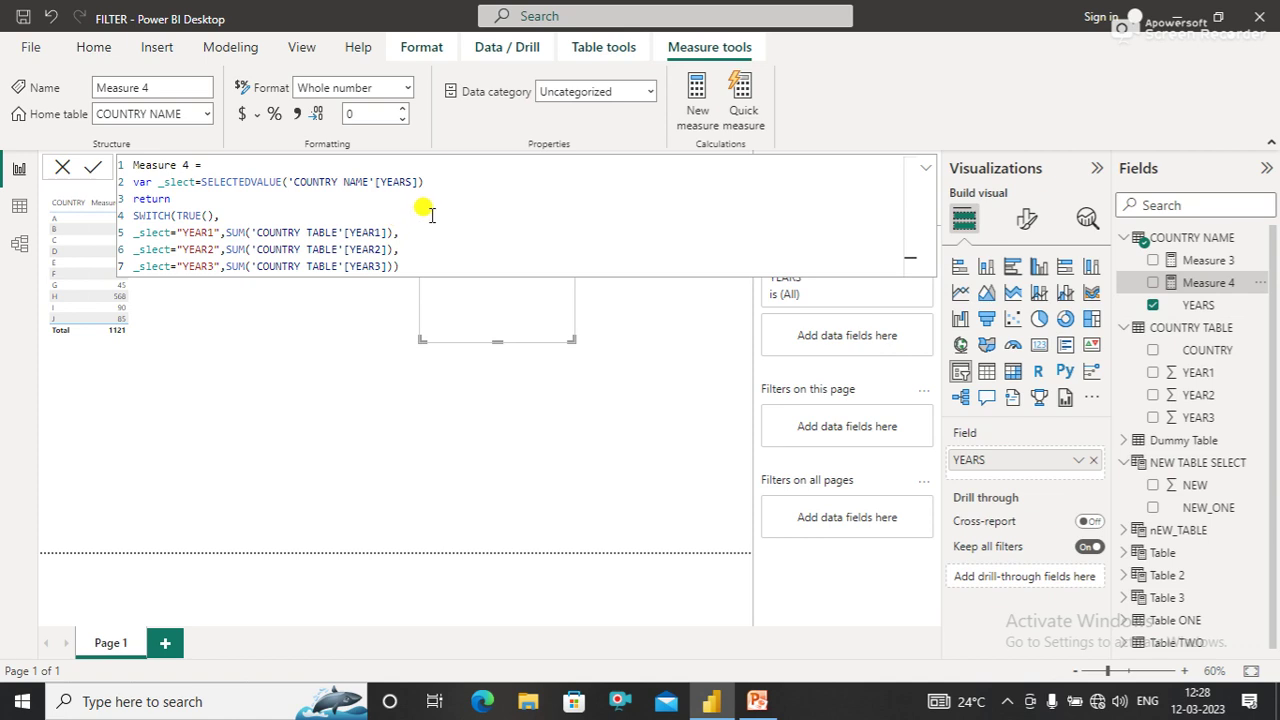
pyautogui.click(422, 182)
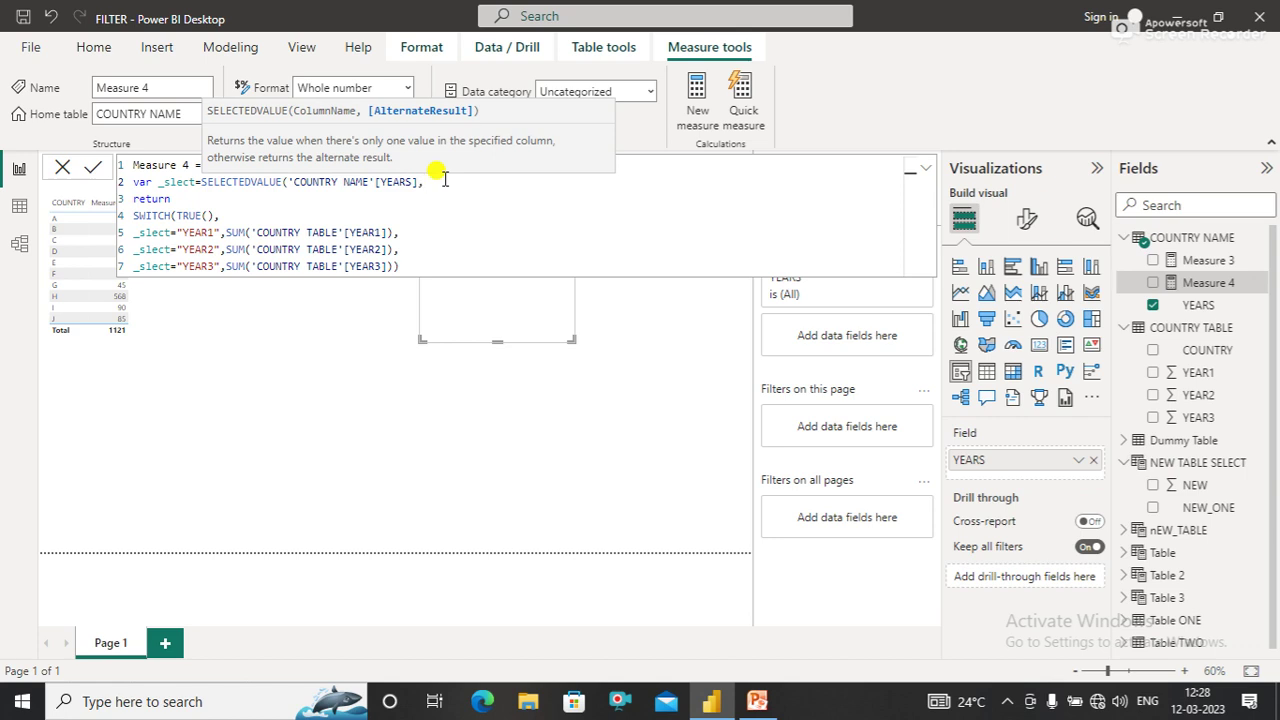
pyautogui.press('BackSpace')
pyautogui.write(')')
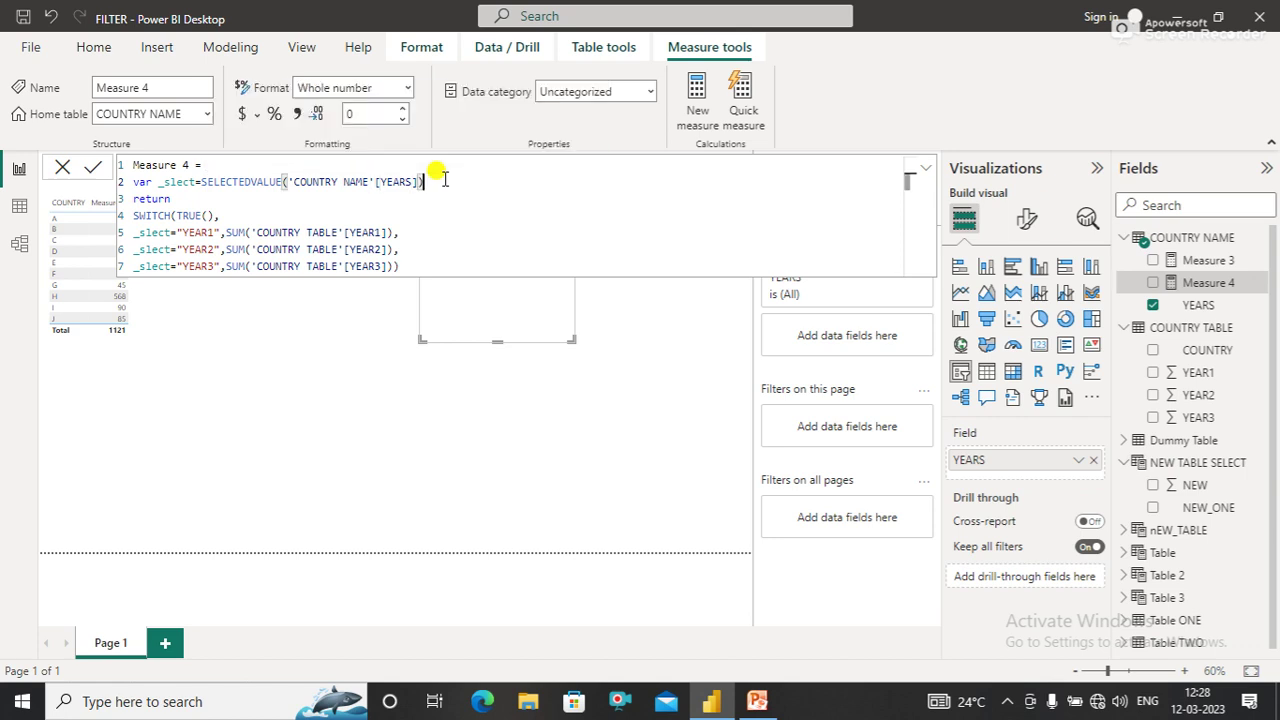